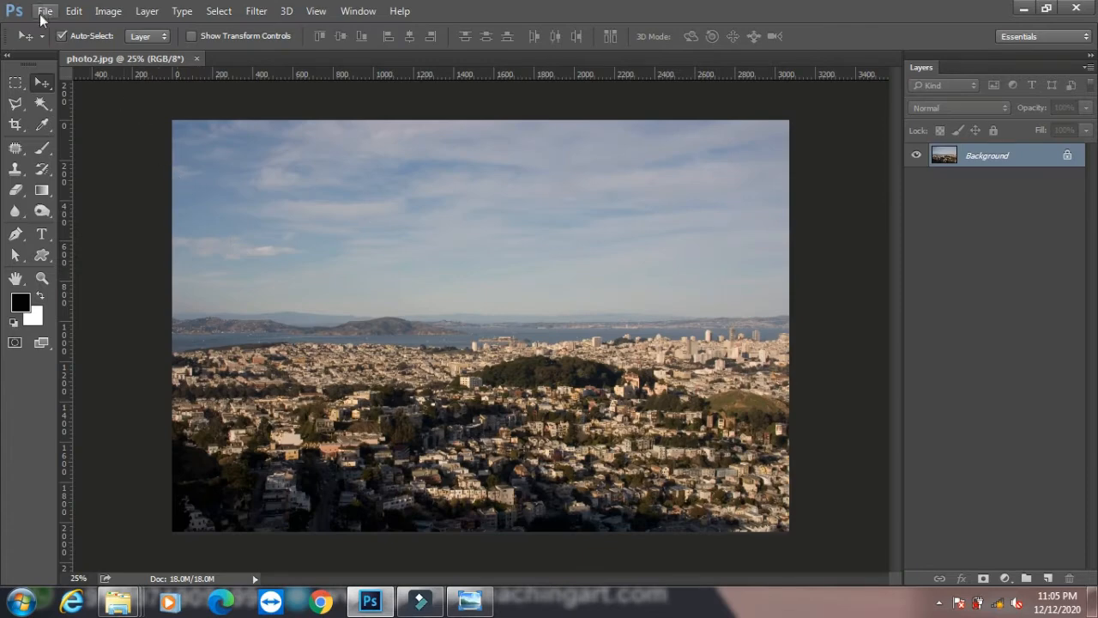
# - Open the Image Processor script and choose the desktop folder containing the results subfolder as the image source
pyautogui.click(45, 10)
pyautogui.moveTo(89, 380)
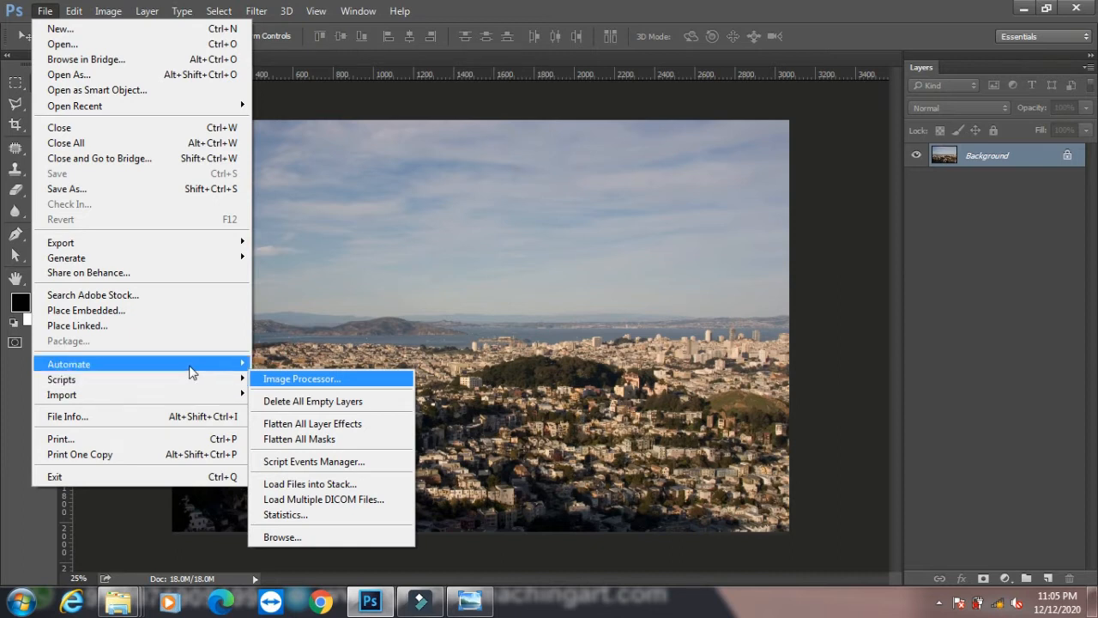
pyautogui.moveTo(191, 367)
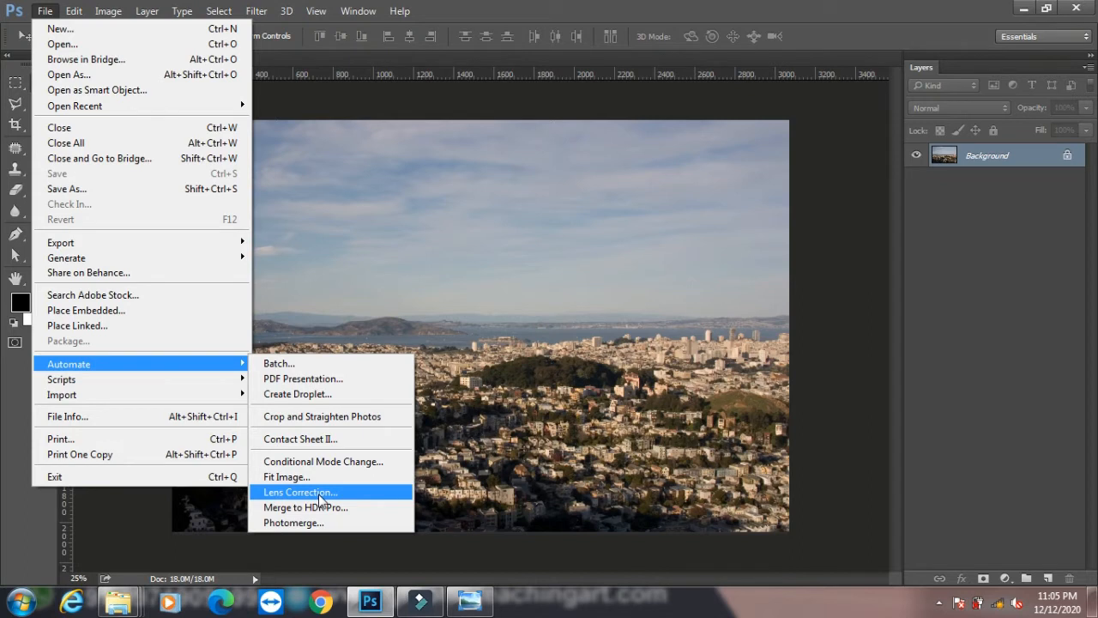
pyautogui.moveTo(122, 388)
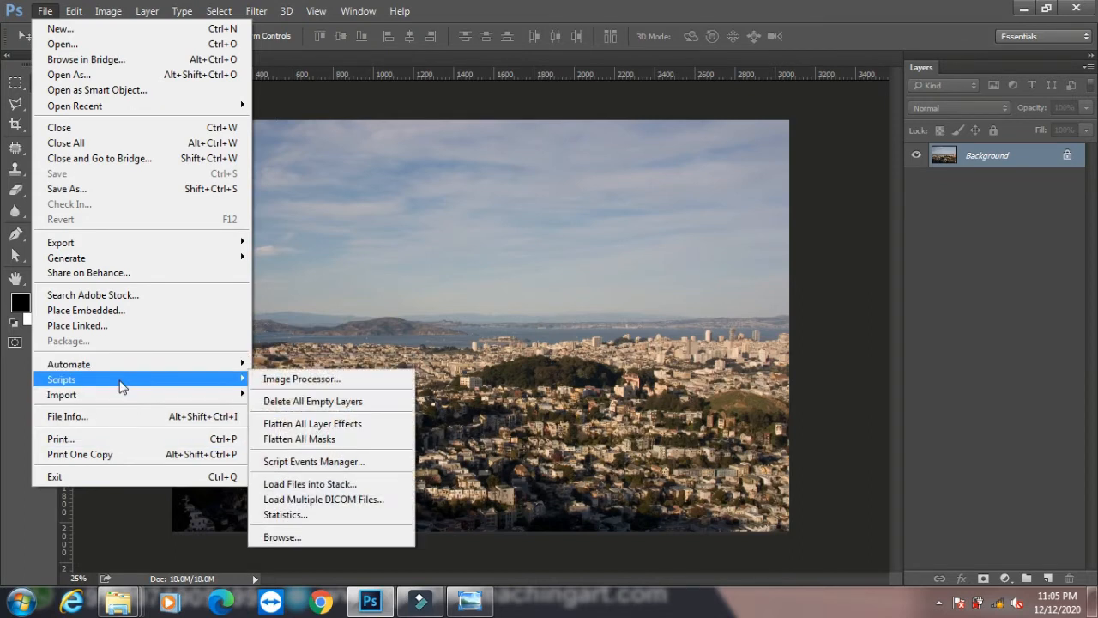
pyautogui.click(275, 381)
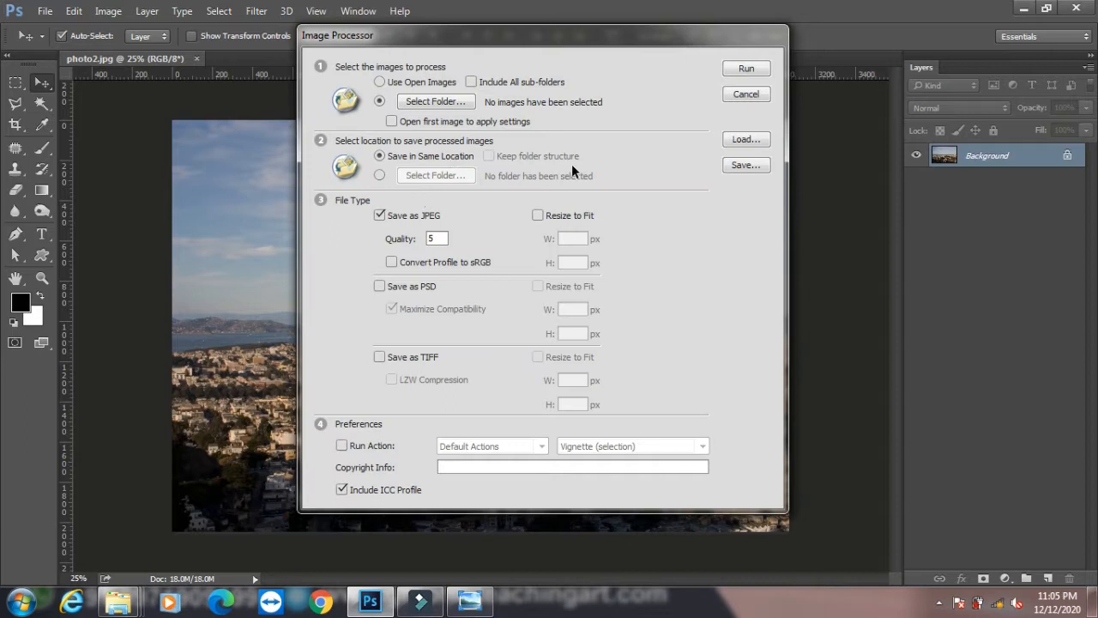
pyautogui.click(436, 102)
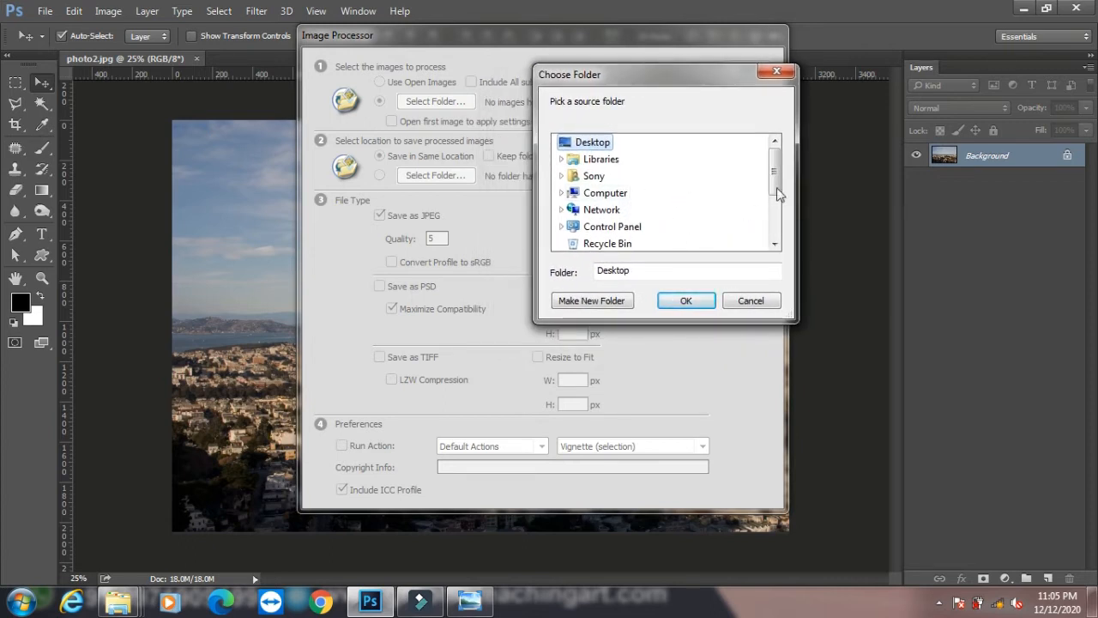
pyautogui.moveTo(776, 186); pyautogui.dragTo(775, 232)
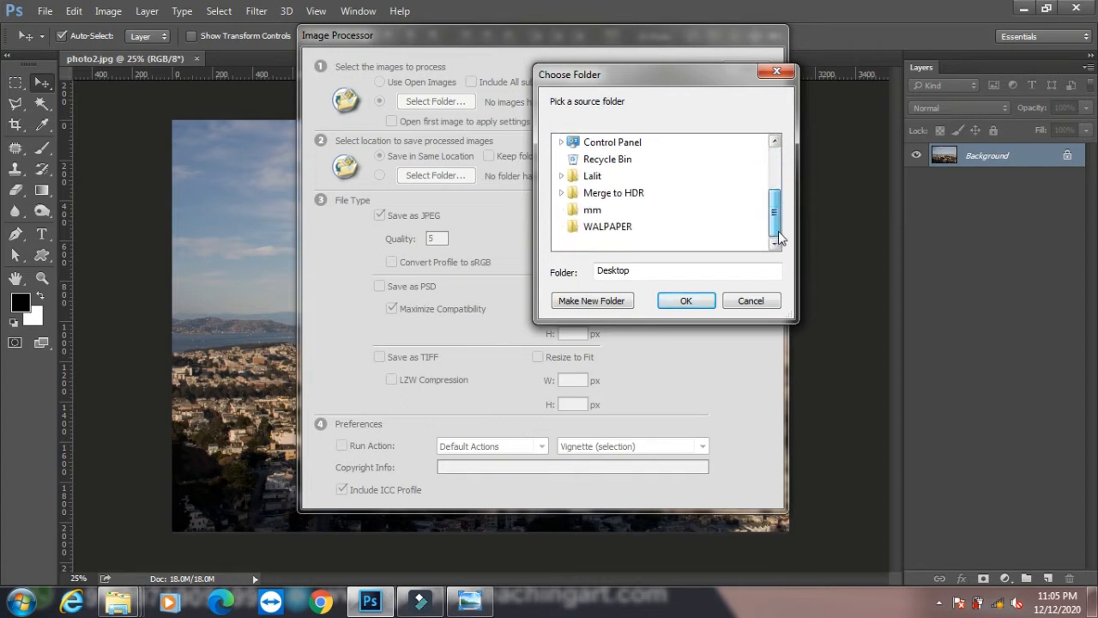
pyautogui.click(590, 177)
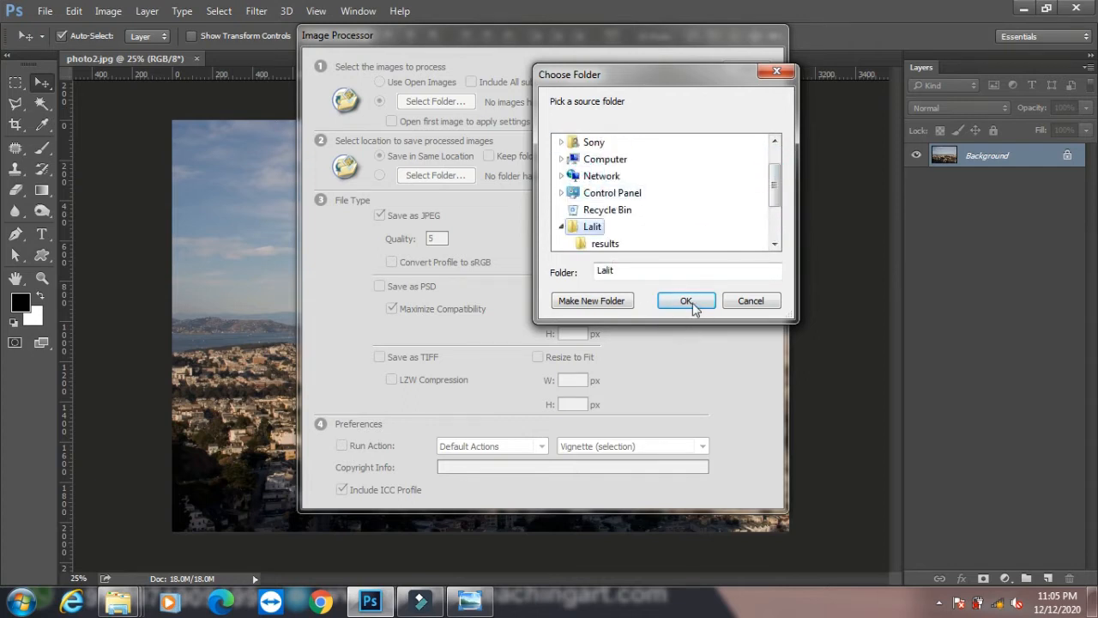
pyautogui.click(690, 299)
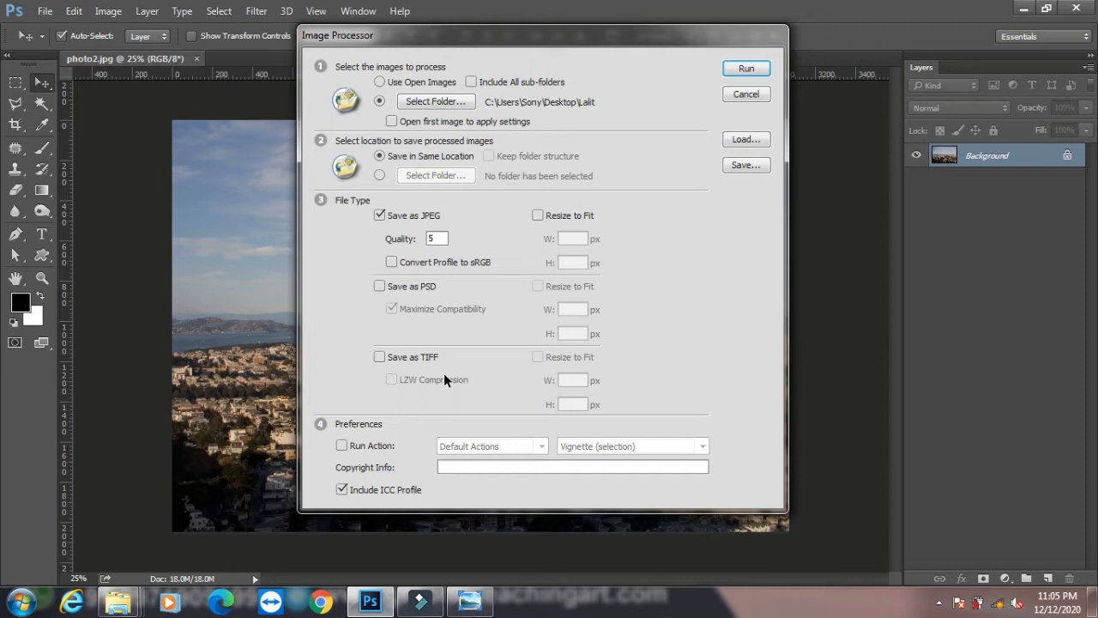
# - Resize the JPEG output to fit 500 by 500 px and run the image processing
pyautogui.click(438, 238)
pyautogui.click(538, 215)
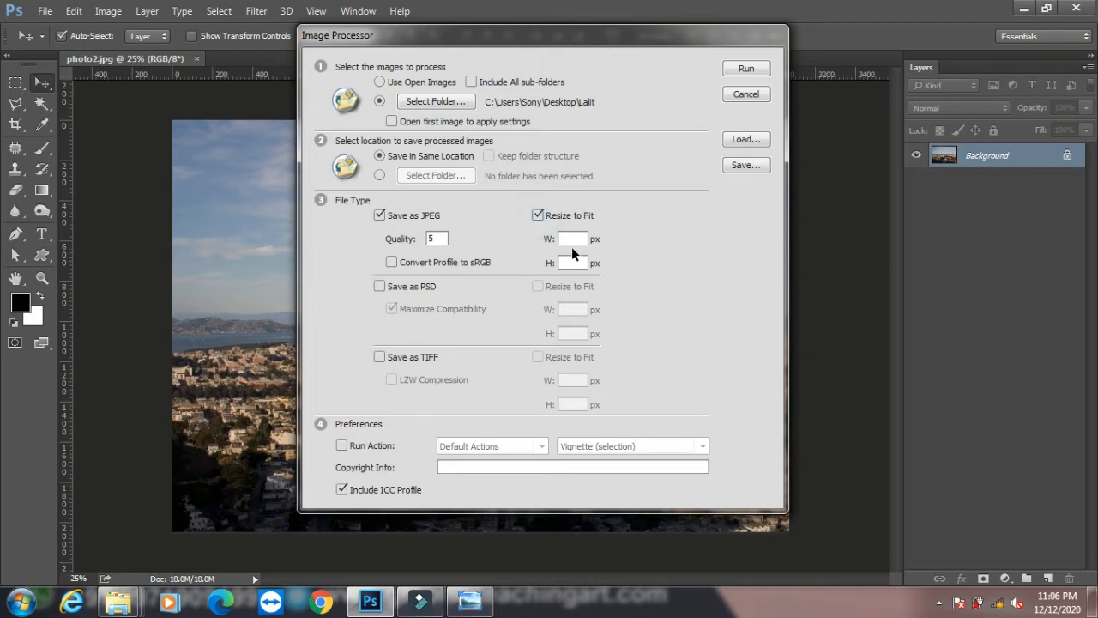
pyautogui.click(568, 239)
pyautogui.write('500')
pyautogui.click(574, 265)
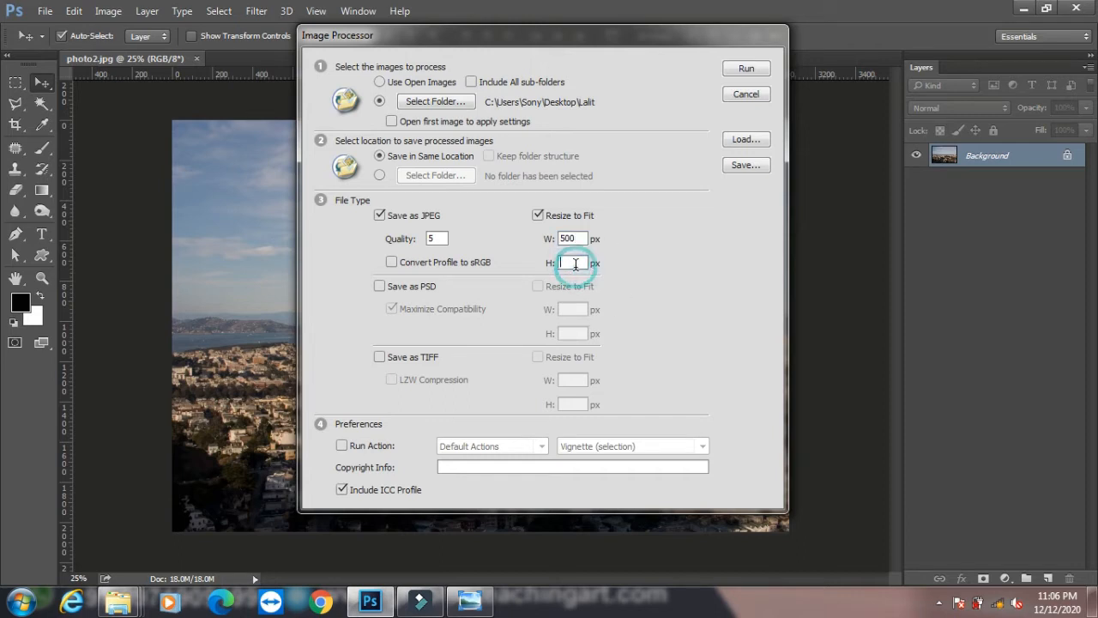
pyautogui.write('500')
pyautogui.click(759, 68)
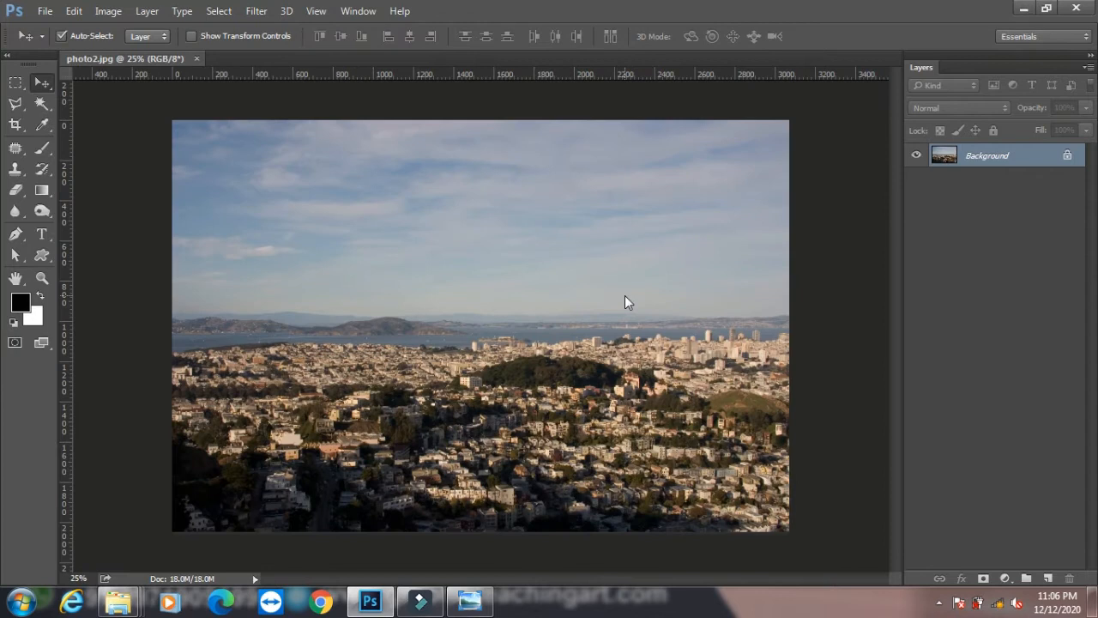
# - Open the JPEG output folder inside the source folder on the desktop and check the first image's dimensions in its detailed properties
pyautogui.click(1022, 14)
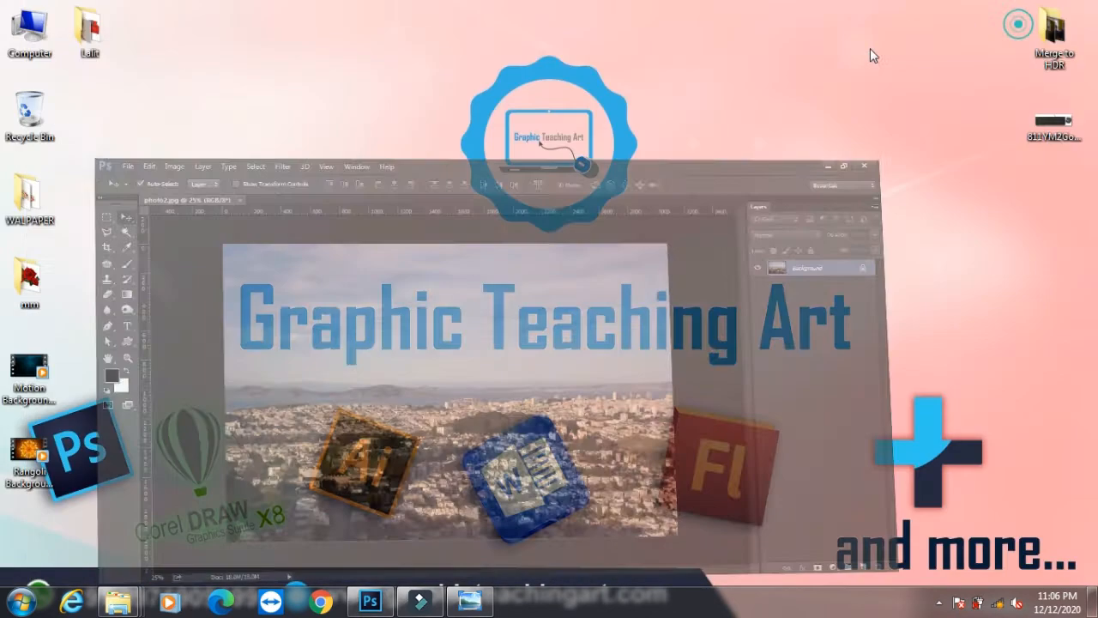
pyautogui.doubleClick(94, 62)
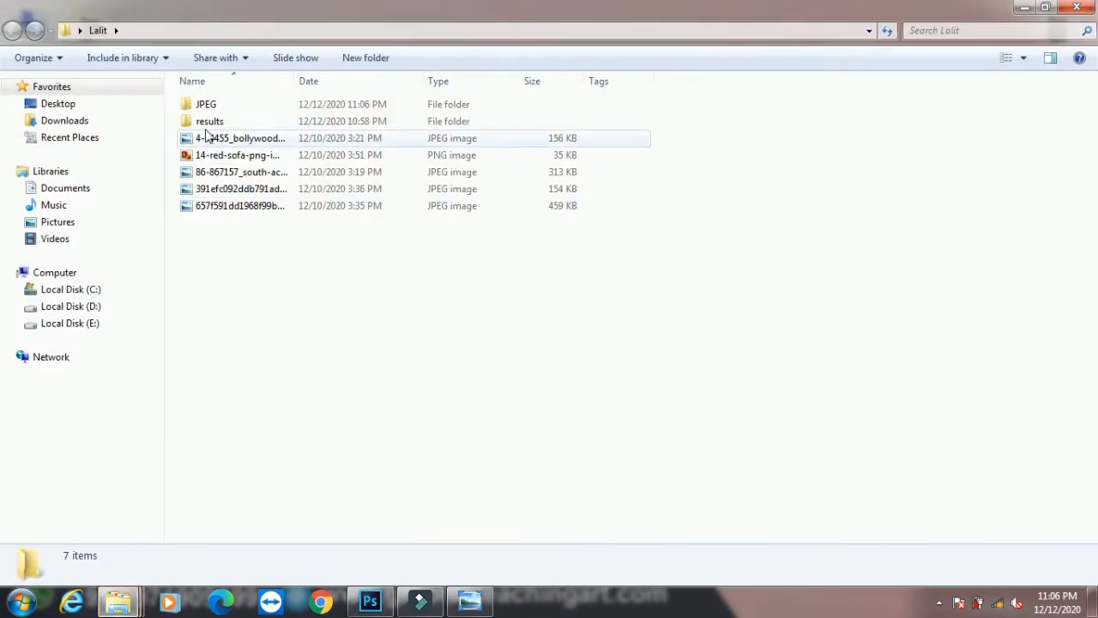
pyautogui.doubleClick(208, 105)
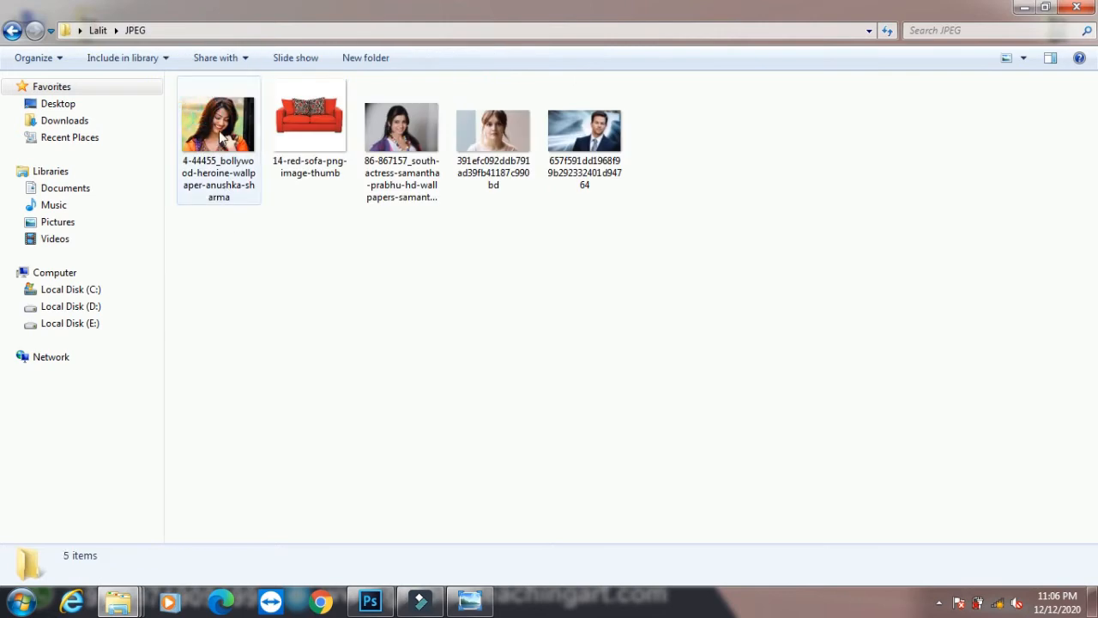
pyautogui.rightClick(222, 131)
pyautogui.click(297, 469)
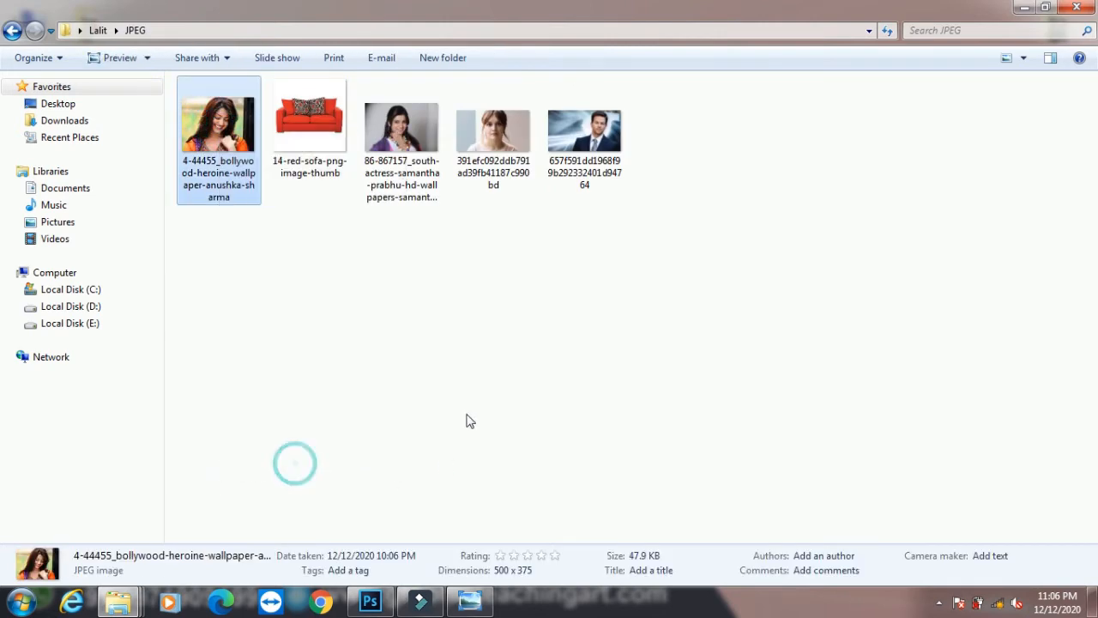
pyautogui.click(330, 172)
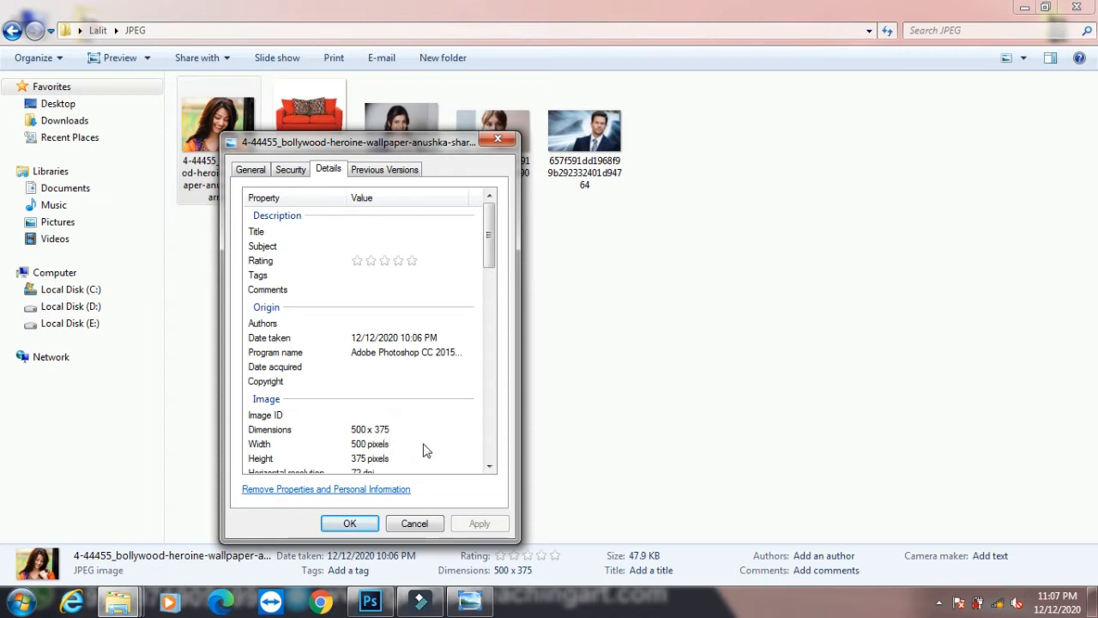
pyautogui.click(414, 523)
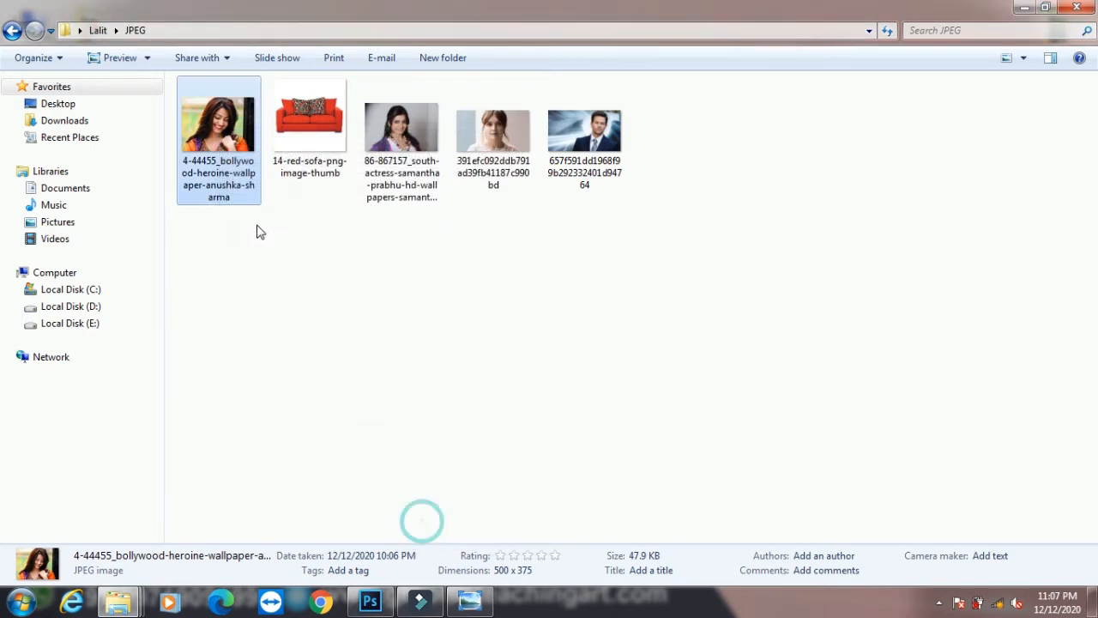
# - Preview the first processed image in Windows Photo Viewer and page through the other resized images
pyautogui.rightClick(216, 125)
pyautogui.click(257, 134)
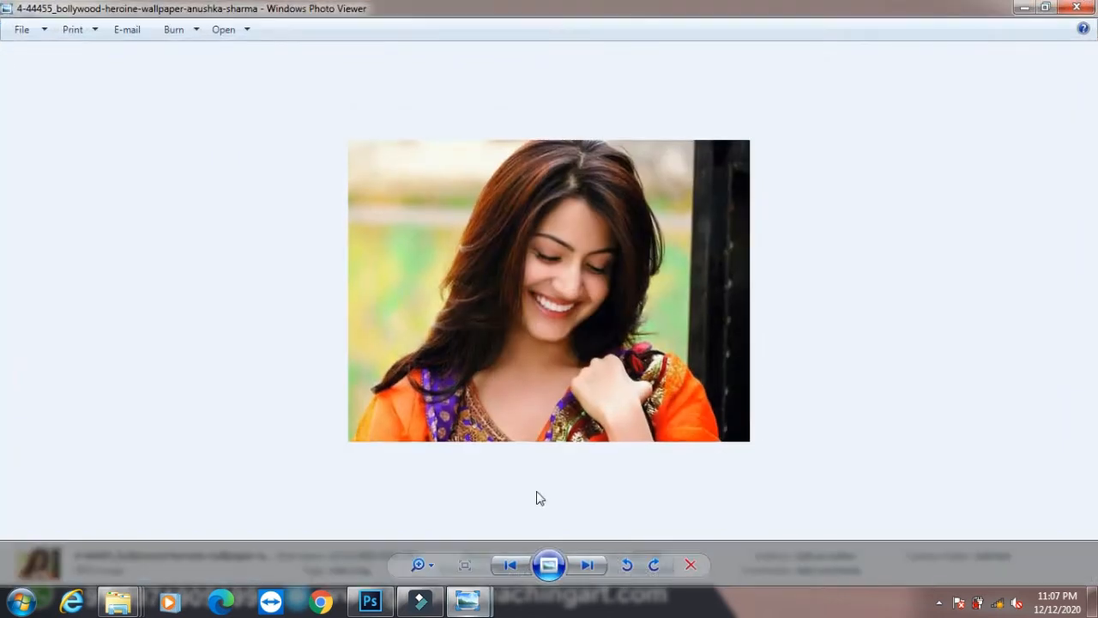
pyautogui.click(586, 566)
pyautogui.click(586, 566)
pyautogui.click(586, 566)
pyautogui.click(586, 566)
pyautogui.click(1077, 8)
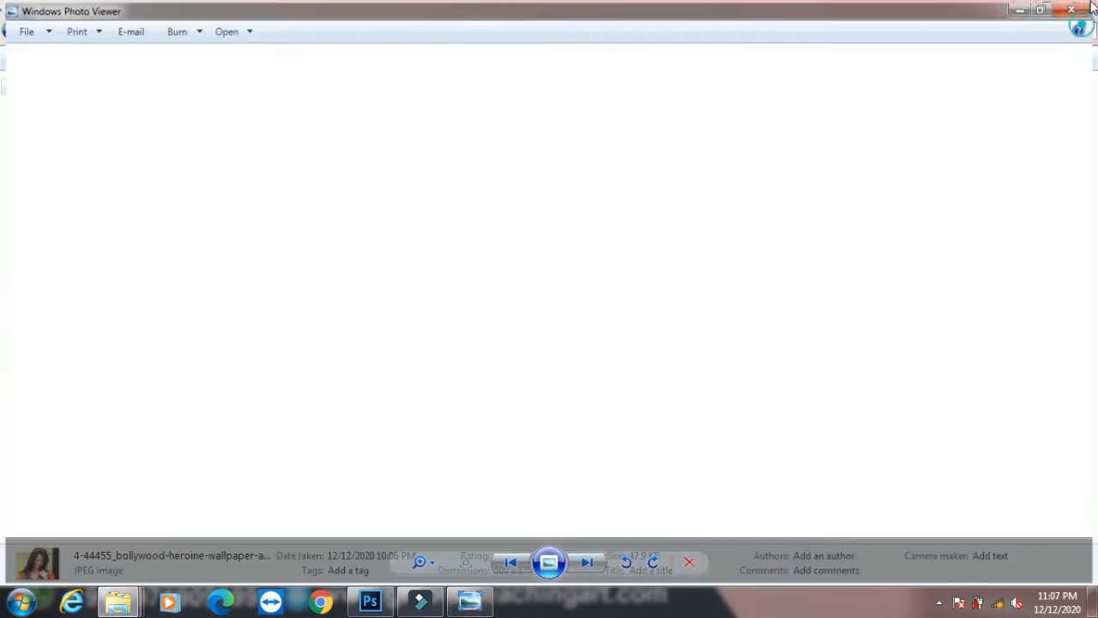
# - Switch back to Photoshop and add six empty layers above the Background of photo2.jpg
pyautogui.click(369, 601)
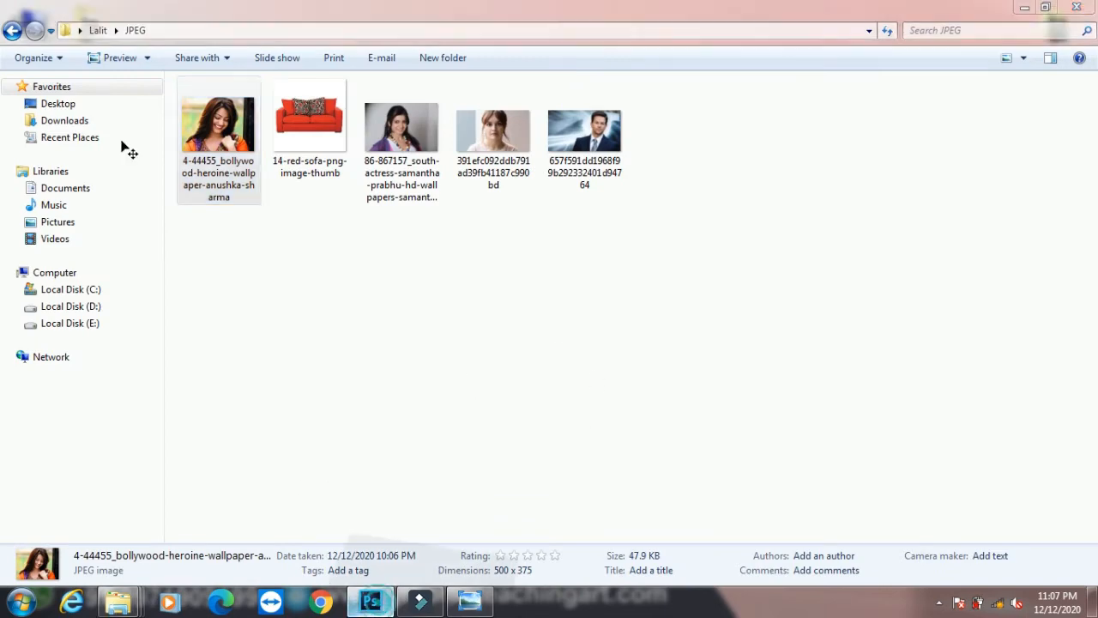
pyautogui.click(45, 11)
pyautogui.moveTo(215, 378)
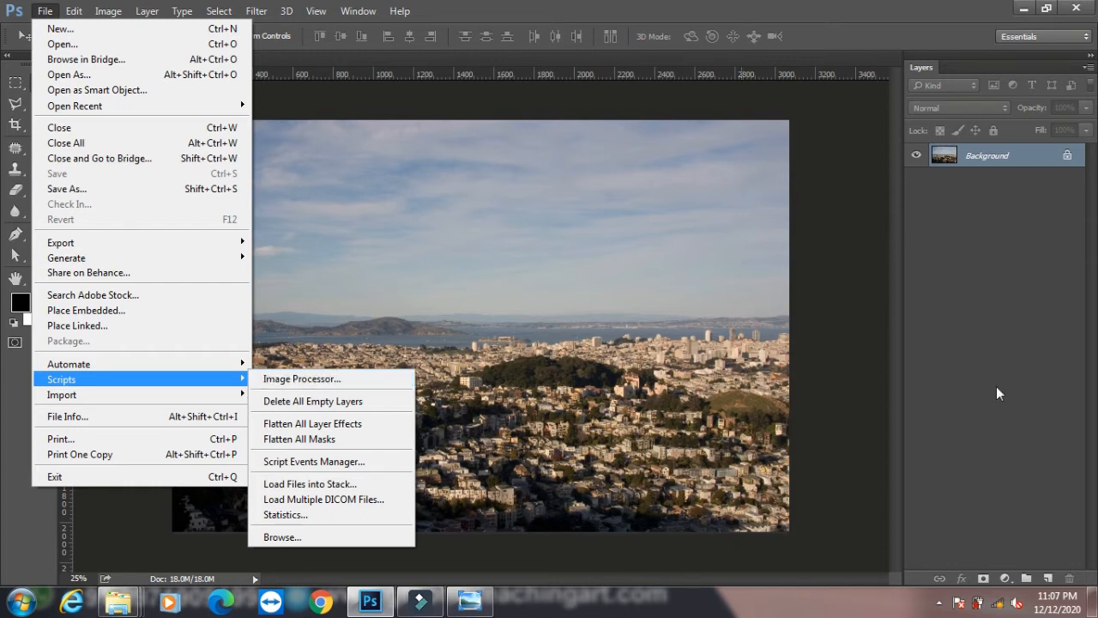
pyautogui.click(1049, 579)
pyautogui.click(1049, 579)
pyautogui.click(1048, 579)
pyautogui.click(1049, 579)
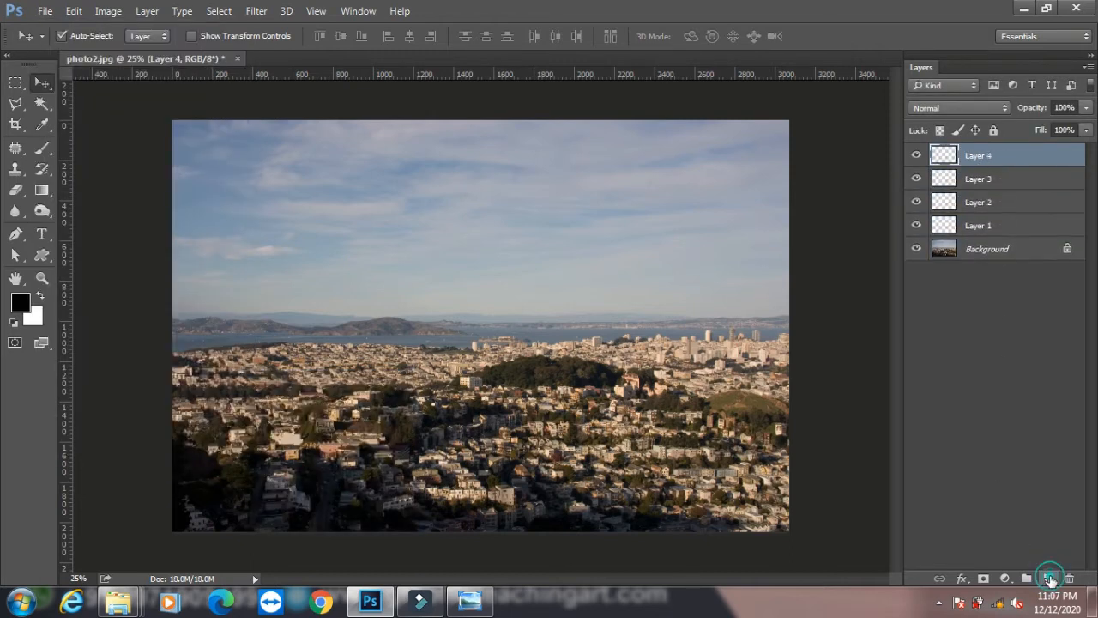
pyautogui.click(1048, 579)
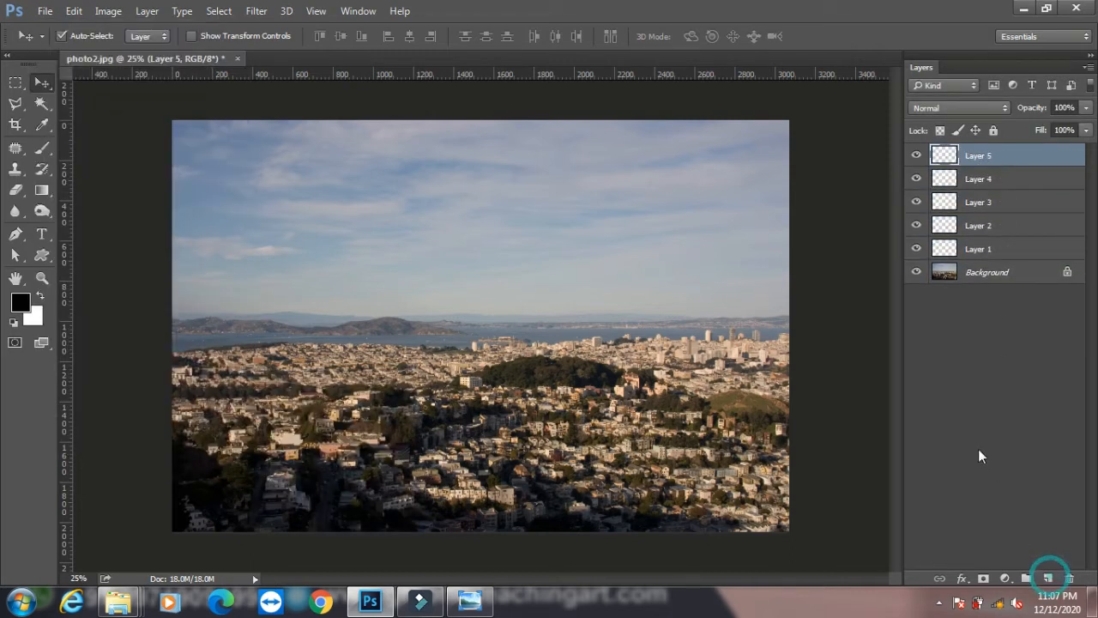
pyautogui.click(1049, 579)
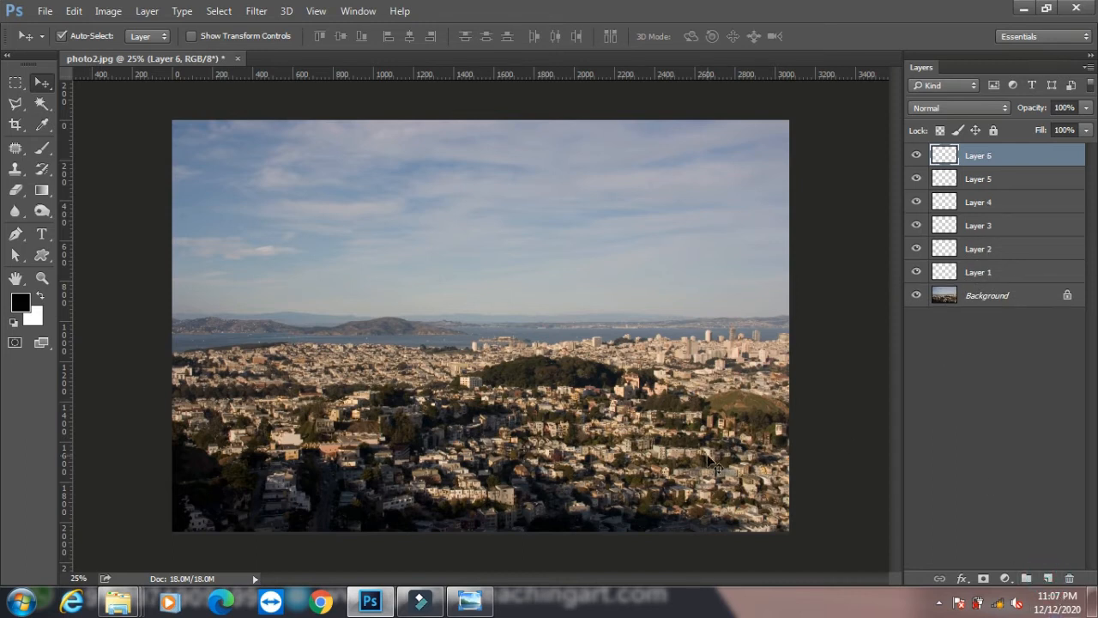
# - Fill Layer 6 with white, and make a black rectangle about 480 px wide near the canvas's upper left on a new layer
pyautogui.hotkey('ctrl', 'BackSpace')
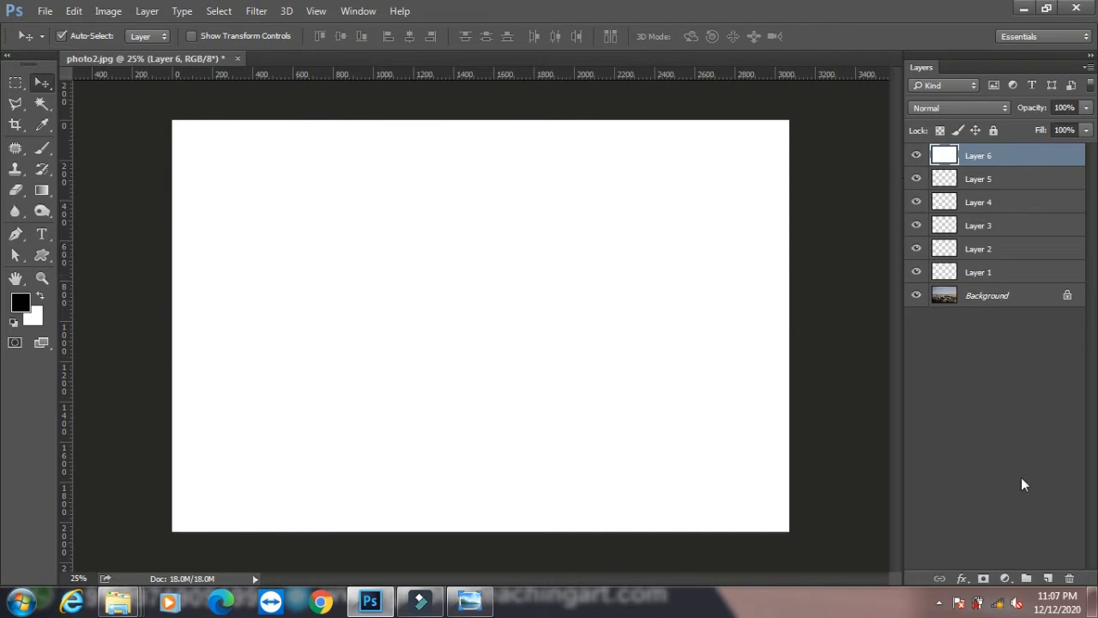
pyautogui.click(1047, 578)
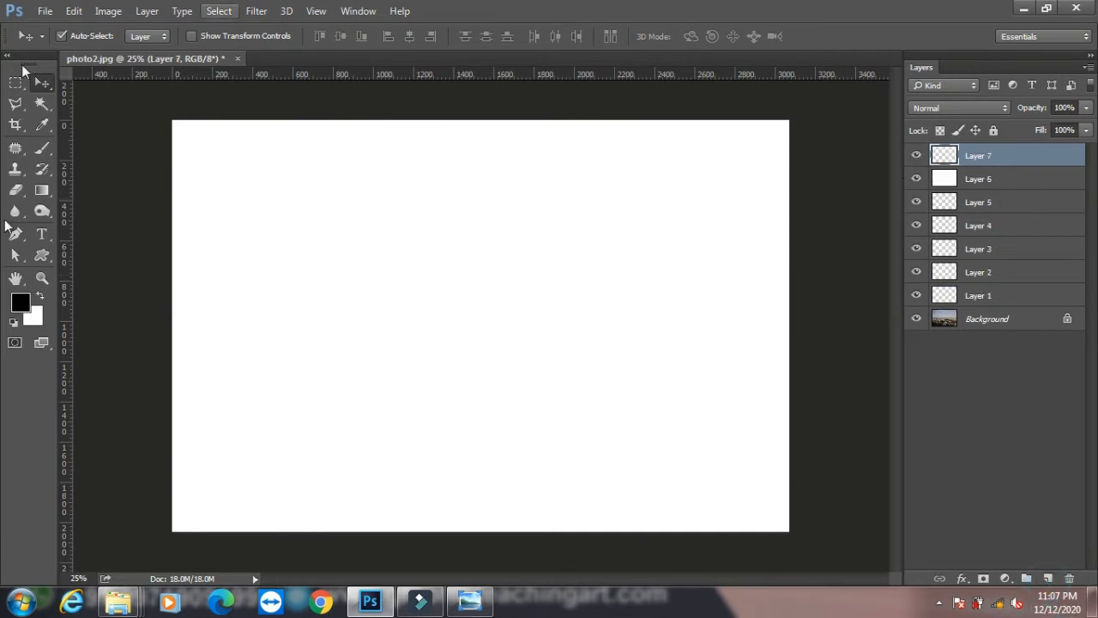
pyautogui.click(16, 83)
pyautogui.moveTo(231, 185); pyautogui.dragTo(328, 272)
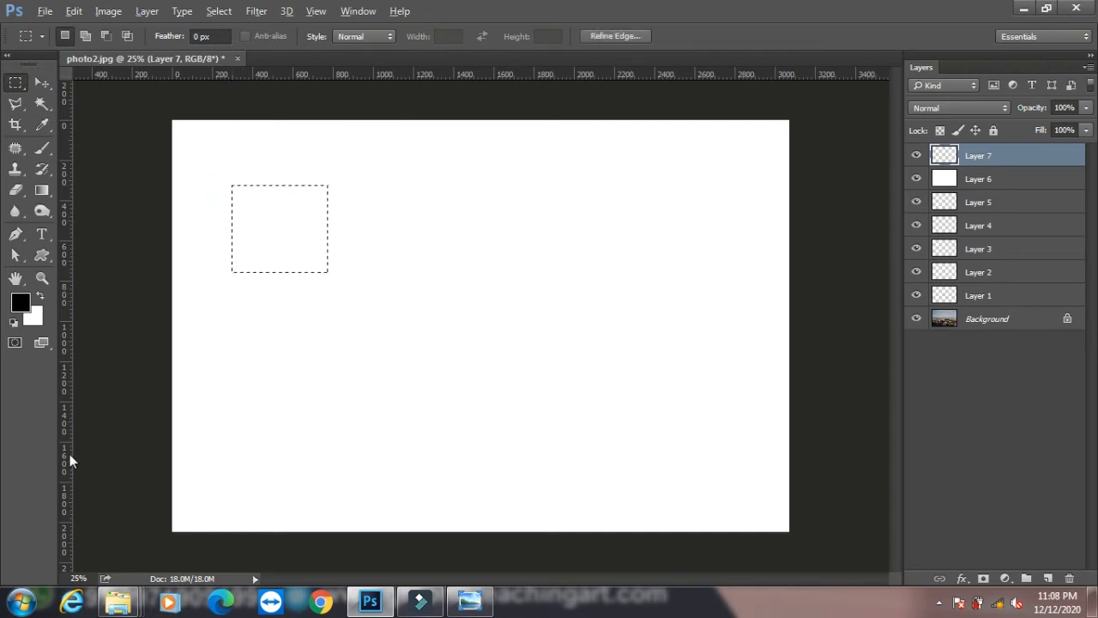
pyautogui.hotkey('alt', 'BackSpace')
pyautogui.hotkey('ctrl', 'd')
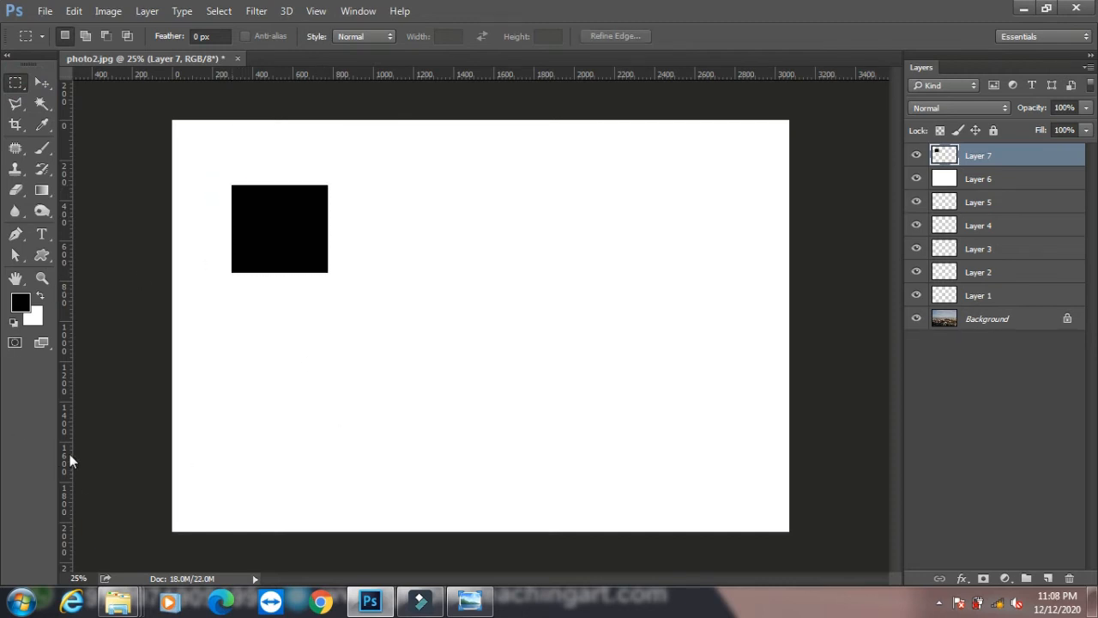
# - Duplicate the black rectangle twice, placing one copy to its right and the other below it
pyautogui.click(41, 83)
pyautogui.moveTo(301, 228); pyautogui.dragTo(502, 227)
pyautogui.moveTo(486, 228); pyautogui.dragTo(332, 360)
# - Add a Drop Shadow to the right-hand rectangle's layer and set the shadow color to bright green
pyautogui.click(473, 220)
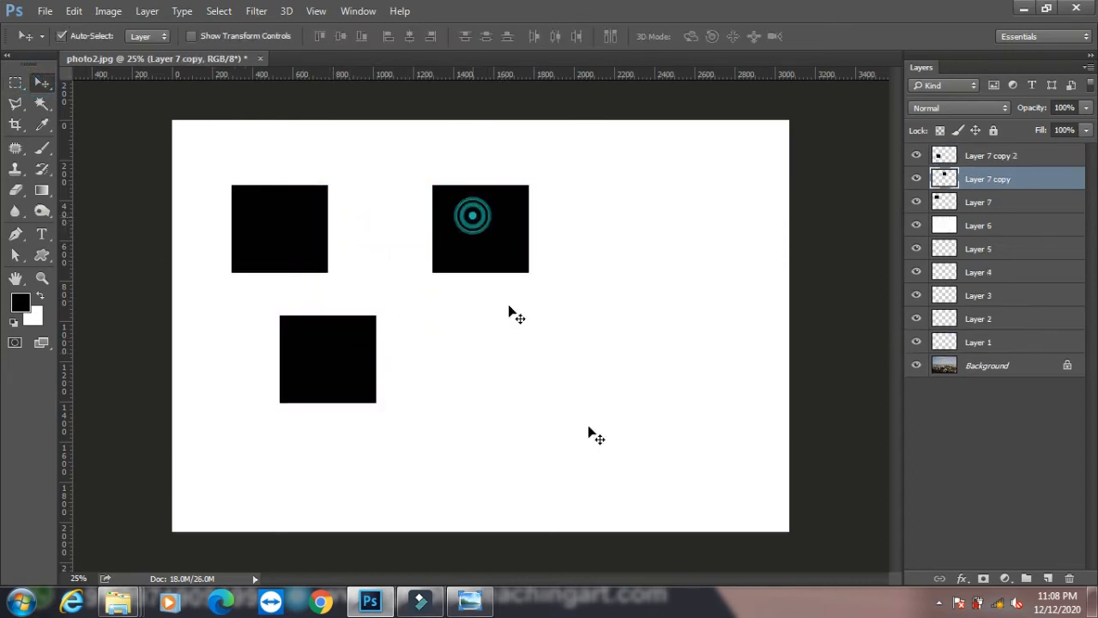
pyautogui.click(963, 581)
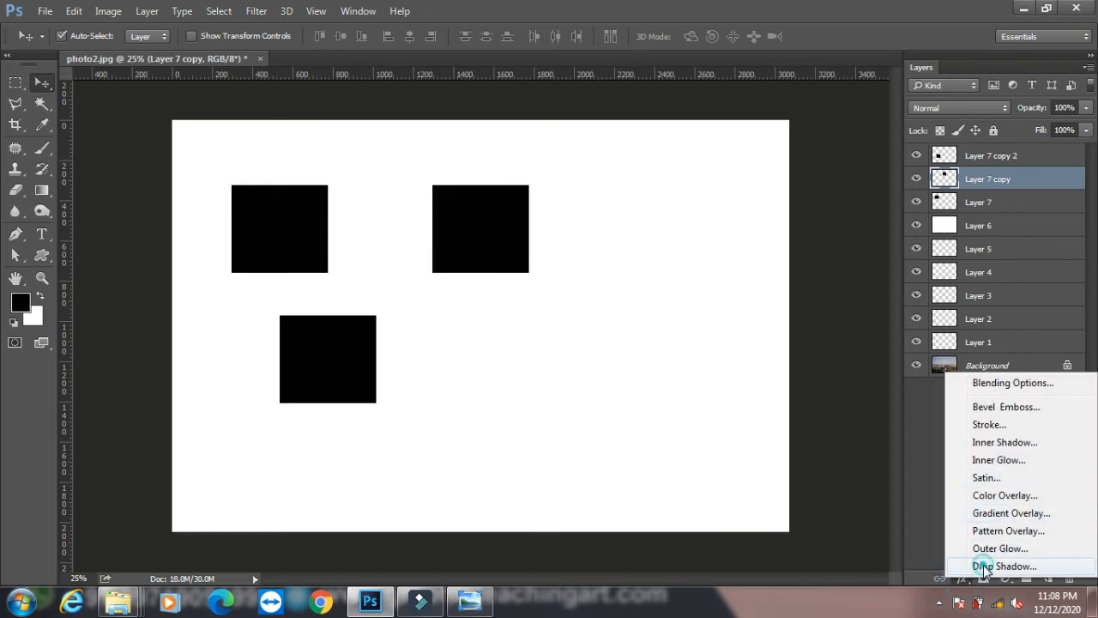
pyautogui.click(985, 566)
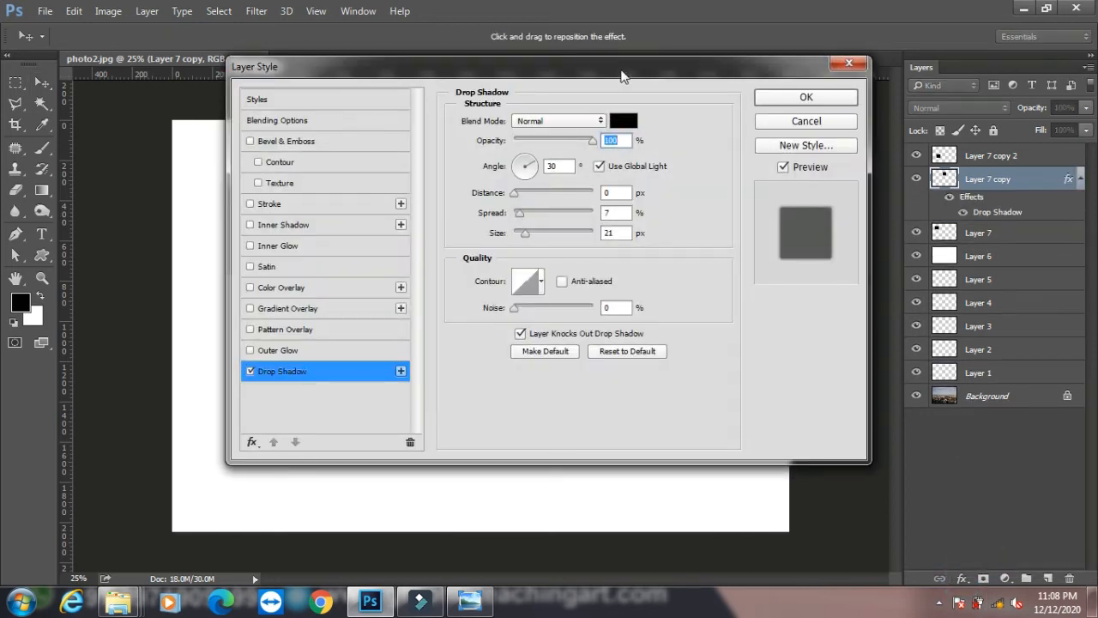
pyautogui.moveTo(623, 78); pyautogui.dragTo(831, 91)
pyautogui.click(831, 135)
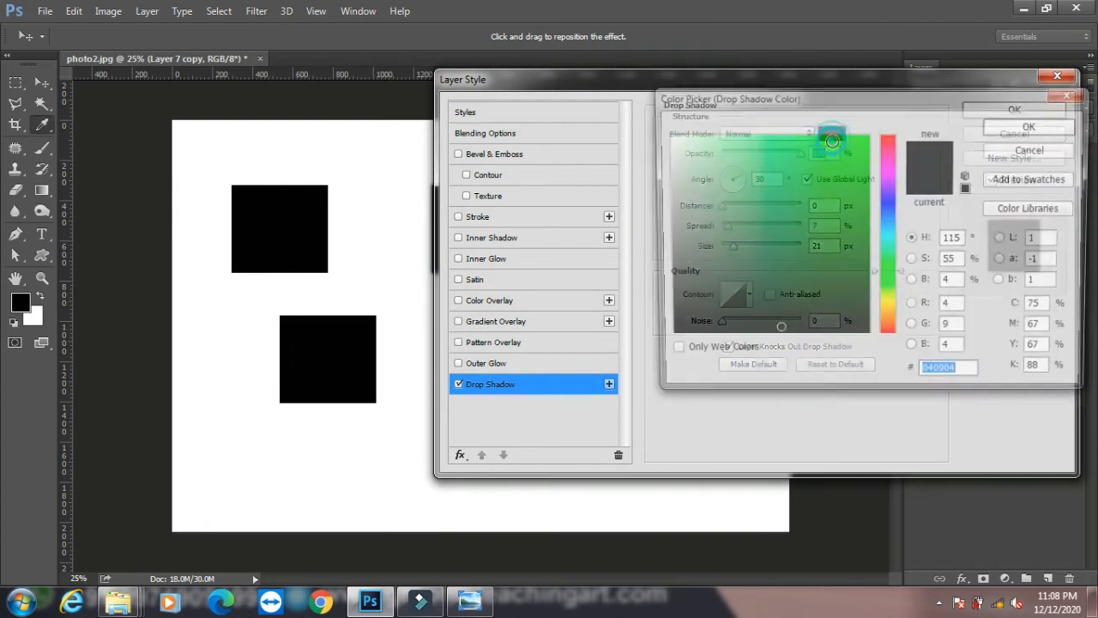
pyautogui.click(840, 157)
pyautogui.click(1011, 124)
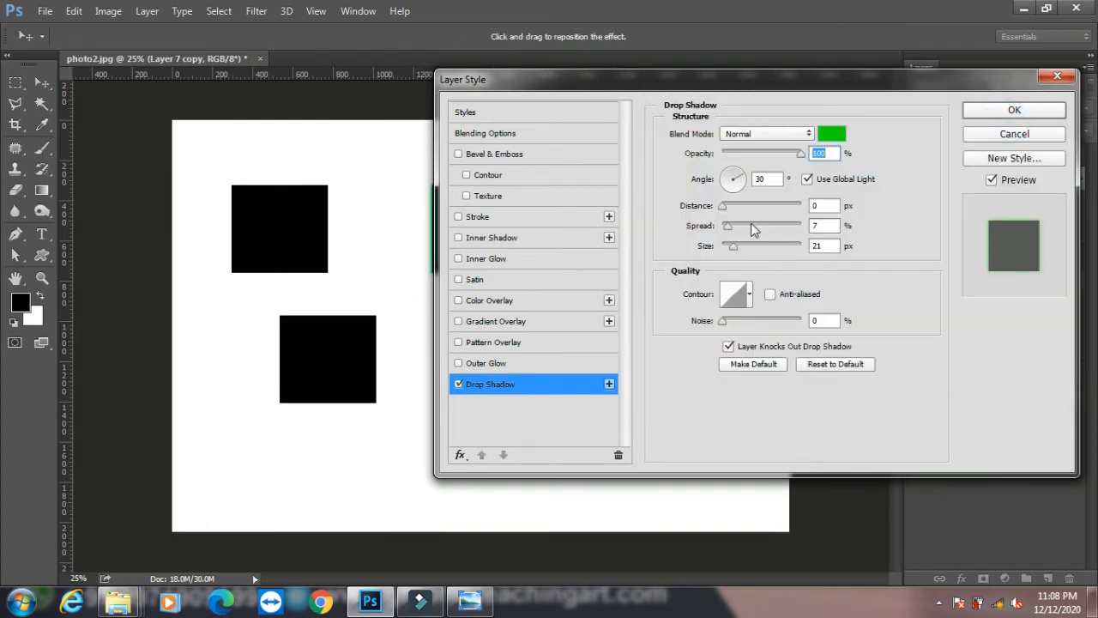
# - Set the green drop shadow's spread to 27% and enlarge its size, then select the Layer 7 copy 2 layer
pyautogui.moveTo(727, 227); pyautogui.dragTo(748, 246)
pyautogui.moveTo(704, 79); pyautogui.dragTo(585, 234)
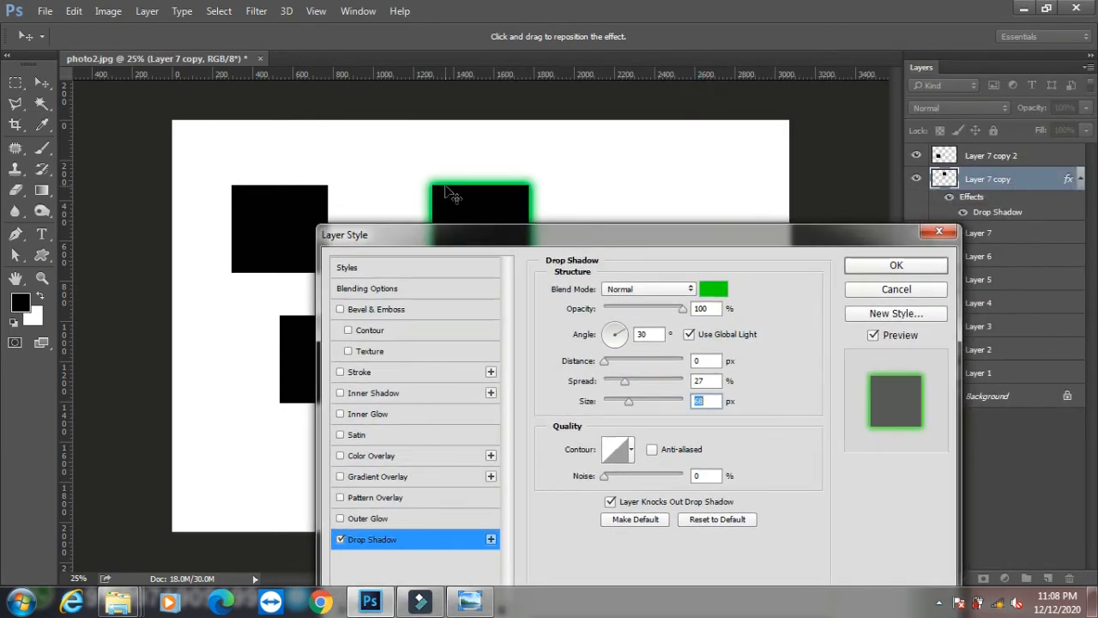
pyautogui.click(1009, 156)
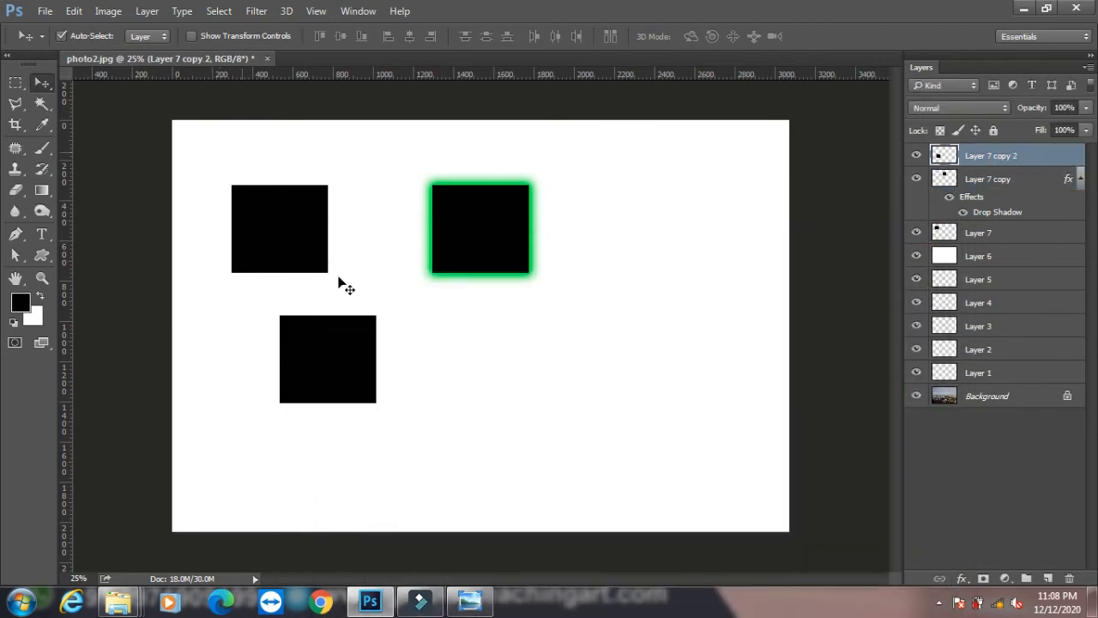
# - Add a white layer mask to the Layer 7 copy 2 rectangle and place a duplicate of the masked rectangle to its right
pyautogui.click(147, 11)
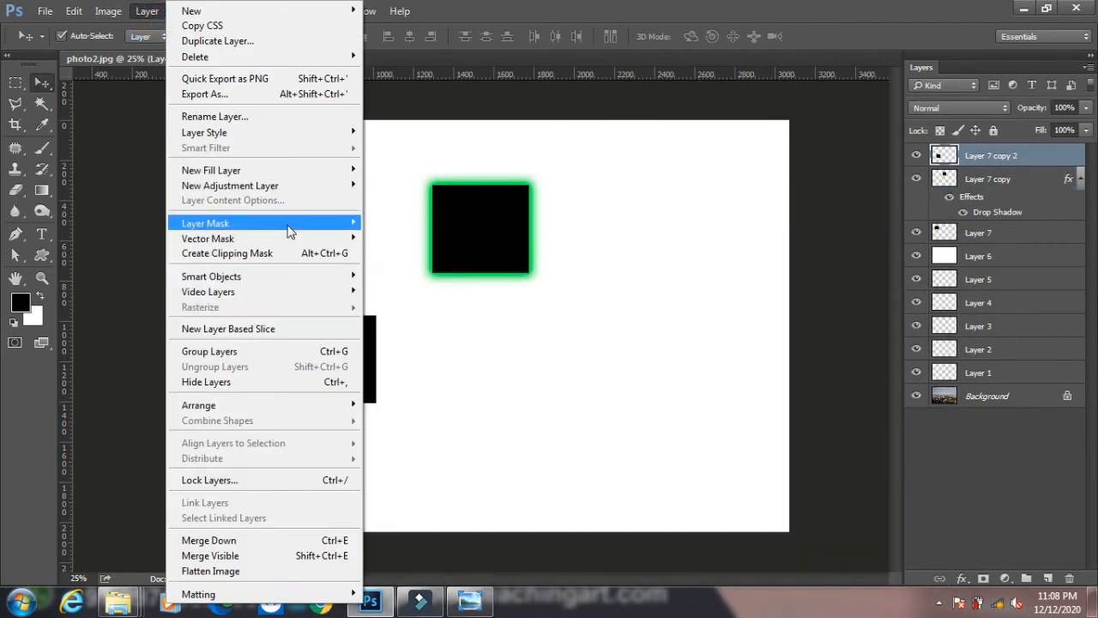
pyautogui.moveTo(284, 224)
pyautogui.click(371, 225)
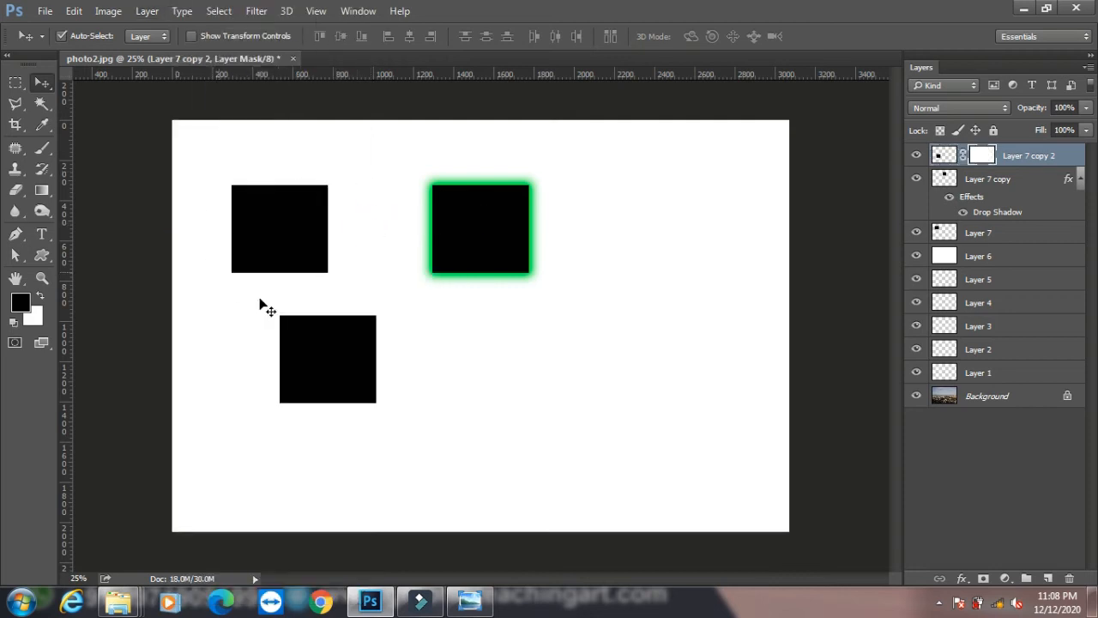
pyautogui.click(315, 352)
pyautogui.click(319, 352)
pyautogui.moveTo(335, 355); pyautogui.dragTo(536, 365)
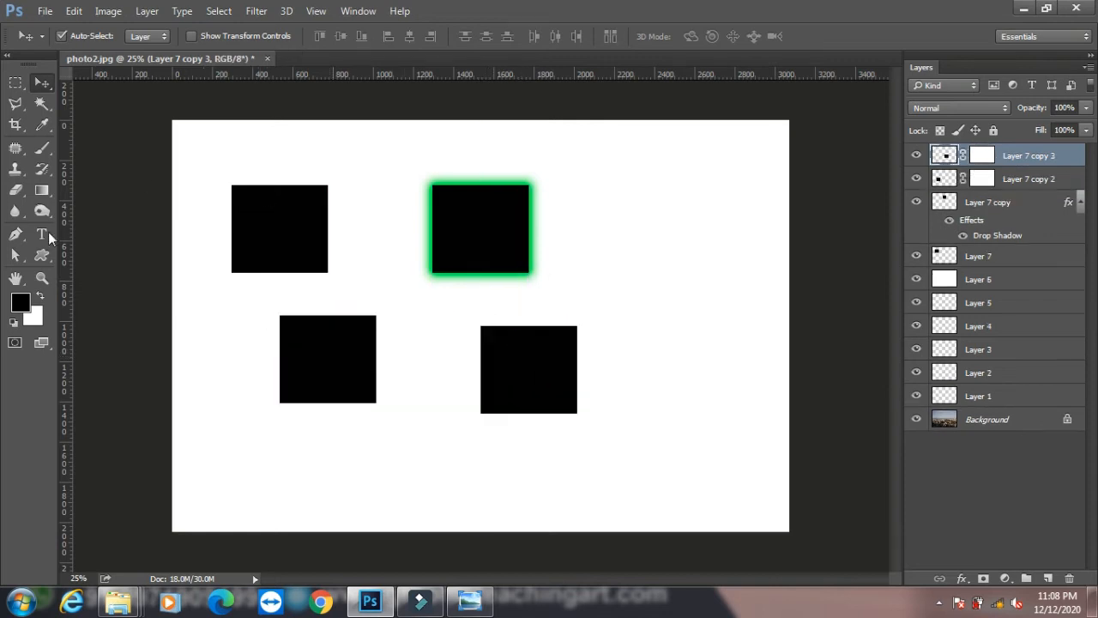
# - Duplicate the upper-left black rectangle to the canvas's upper right and convert the copy for Smart Filters
pyautogui.click(277, 246)
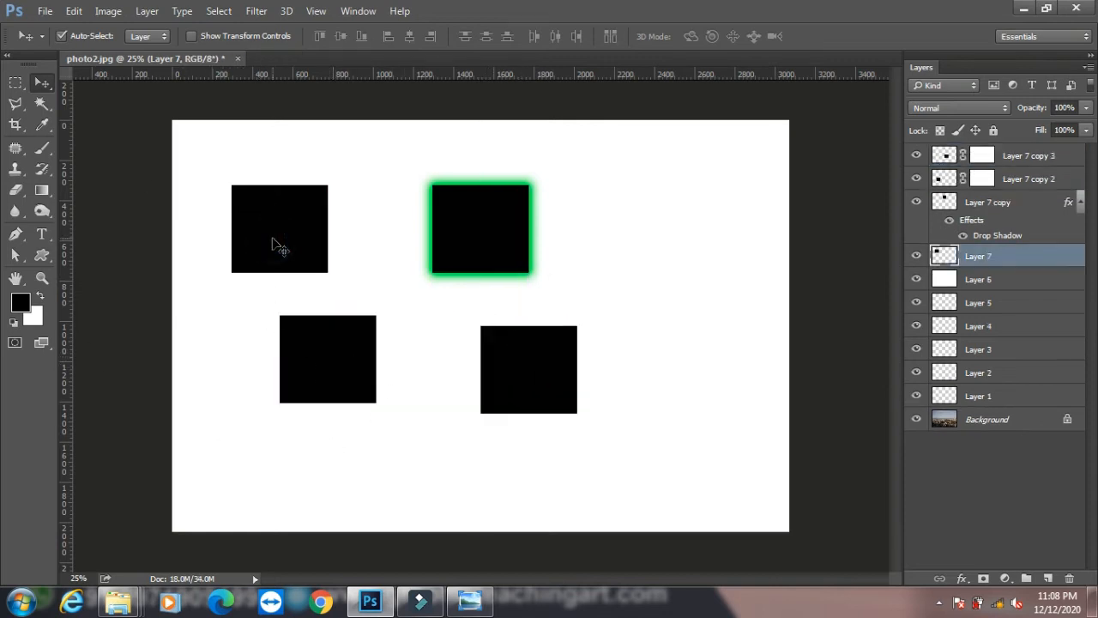
pyautogui.moveTo(324, 233); pyautogui.dragTo(699, 248)
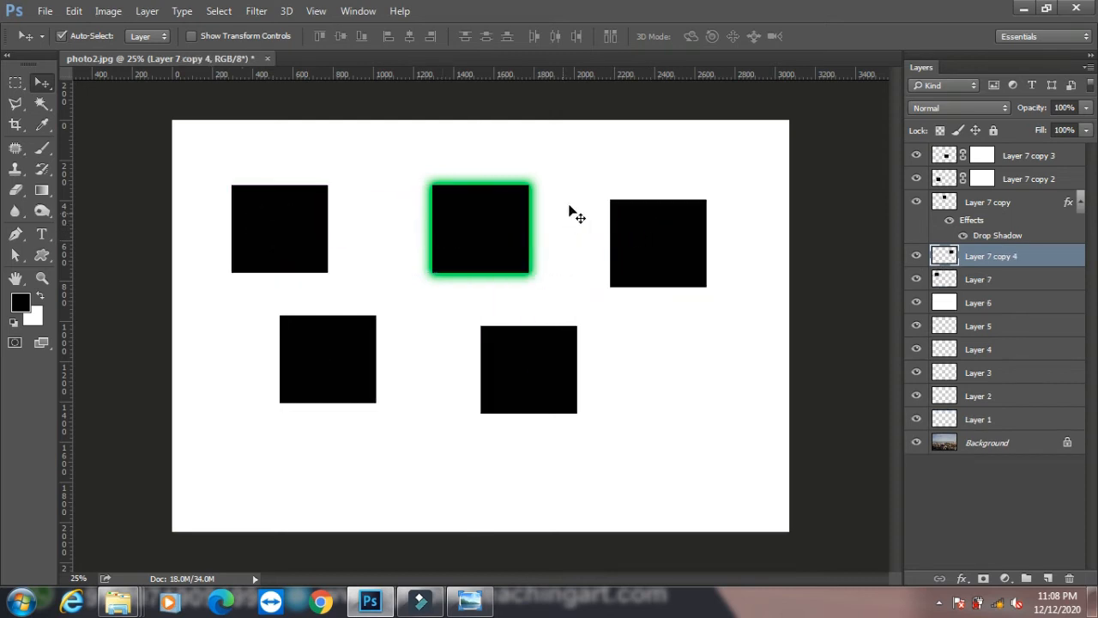
pyautogui.click(148, 11)
pyautogui.click(148, 11)
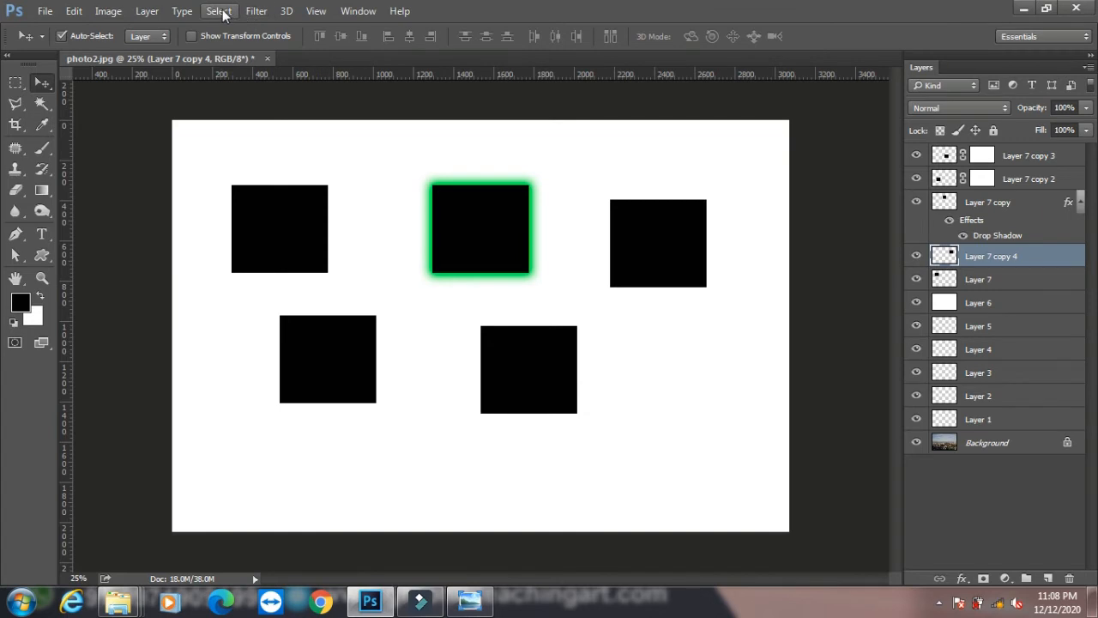
pyautogui.click(222, 13)
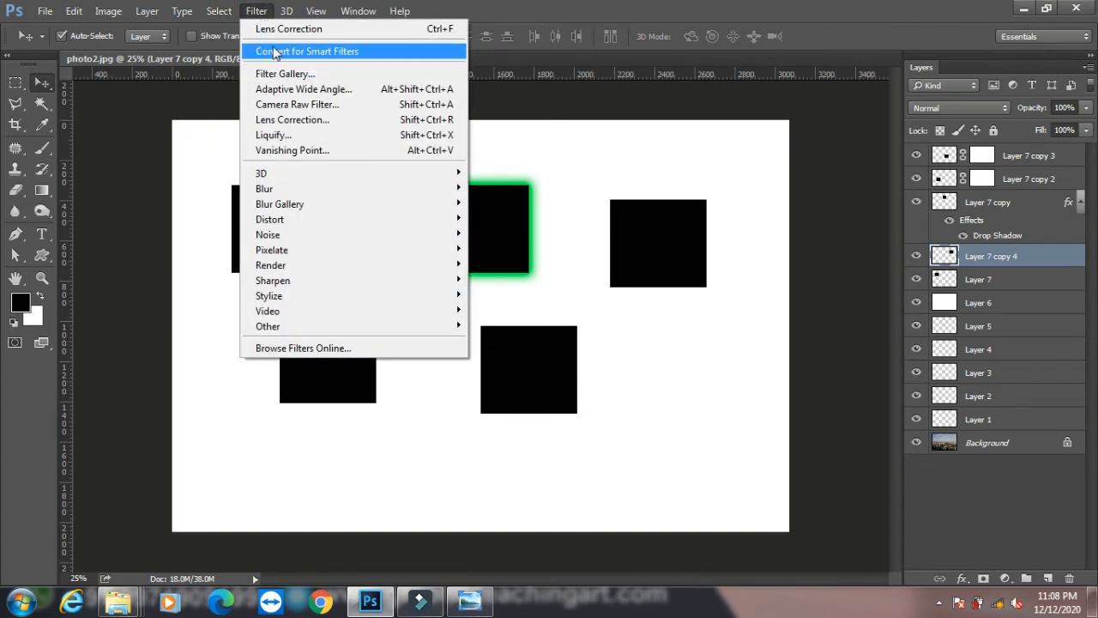
pyautogui.click(274, 52)
pyautogui.click(528, 240)
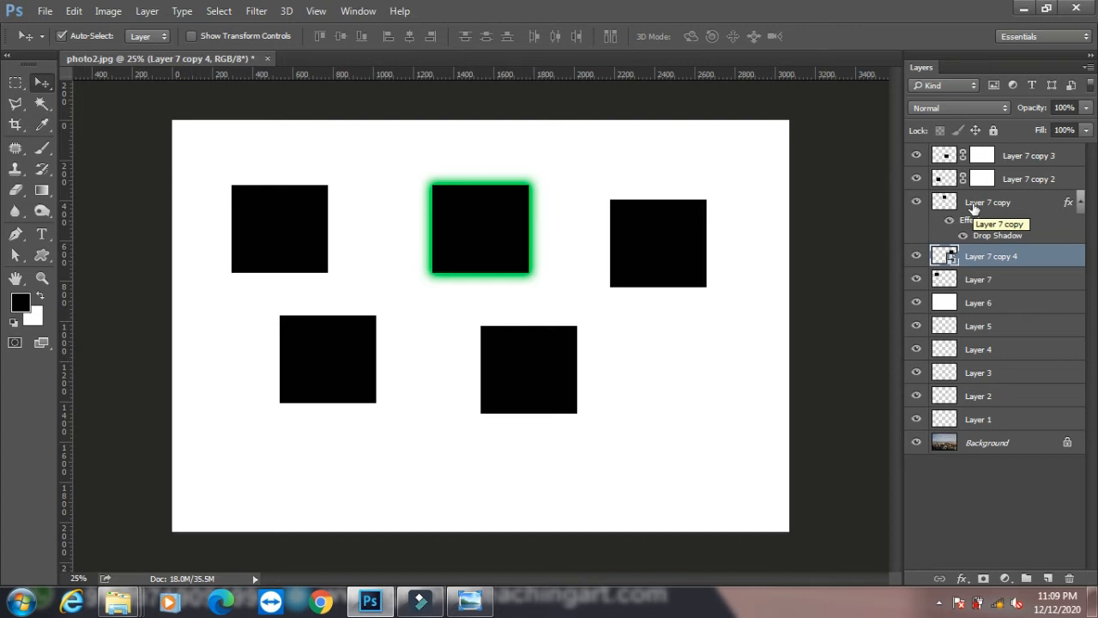
# - Hide Layer 5 and Layer 4, and run the script that deletes all empty layers
pyautogui.click(916, 329)
pyautogui.click(916, 348)
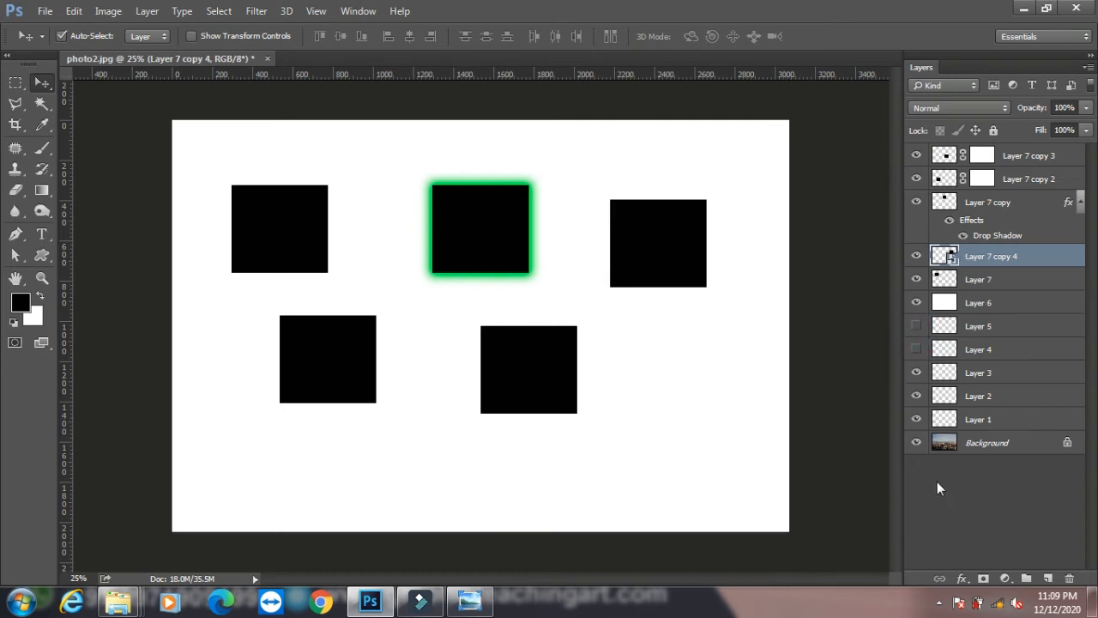
pyautogui.click(47, 12)
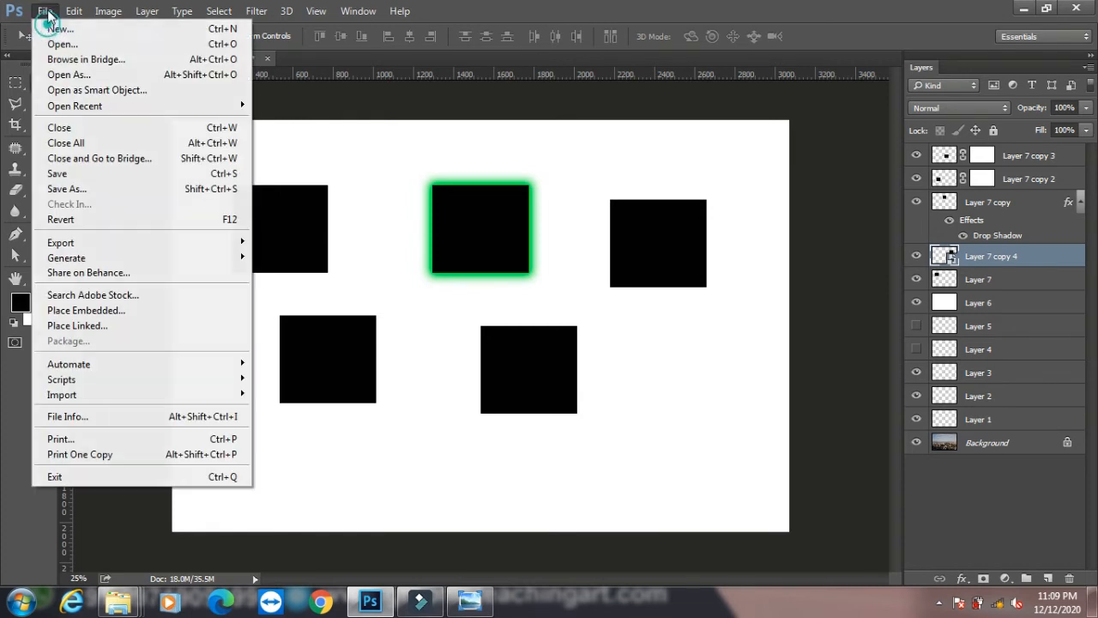
pyautogui.moveTo(161, 382)
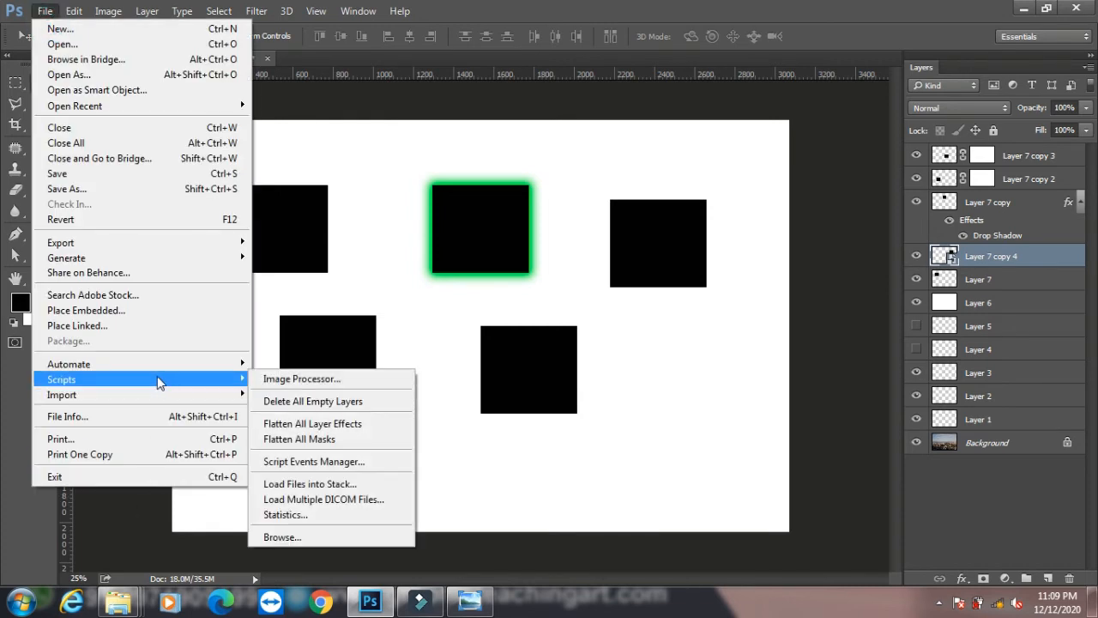
pyautogui.click(320, 410)
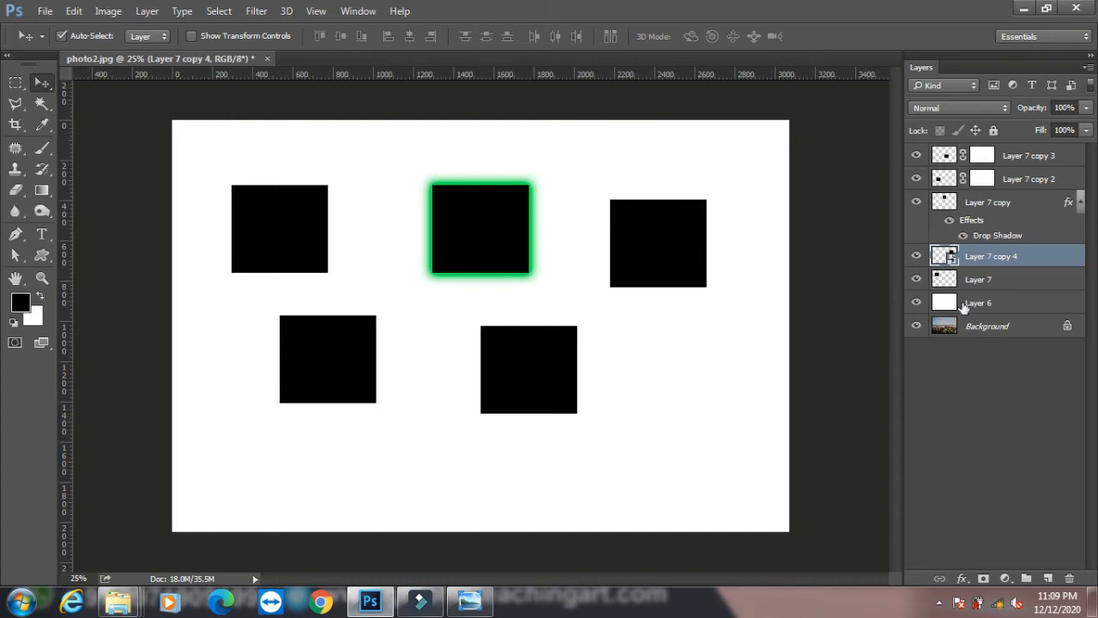
# - Run the Flatten All Layer Effects script and select the green-glowing rectangle's layer
pyautogui.click(45, 10)
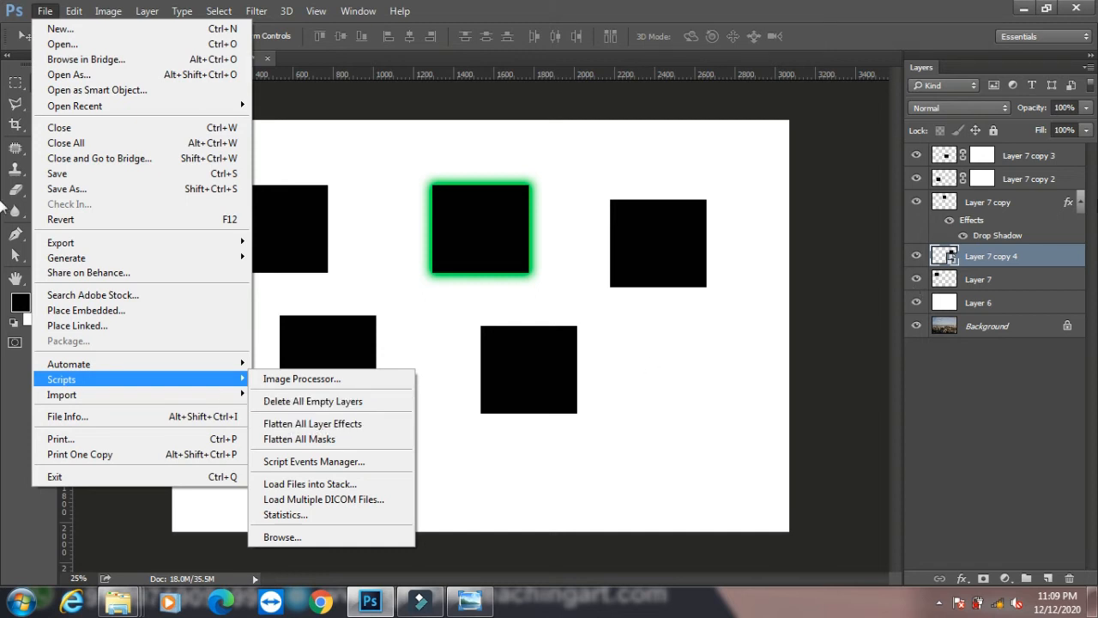
pyautogui.click(318, 424)
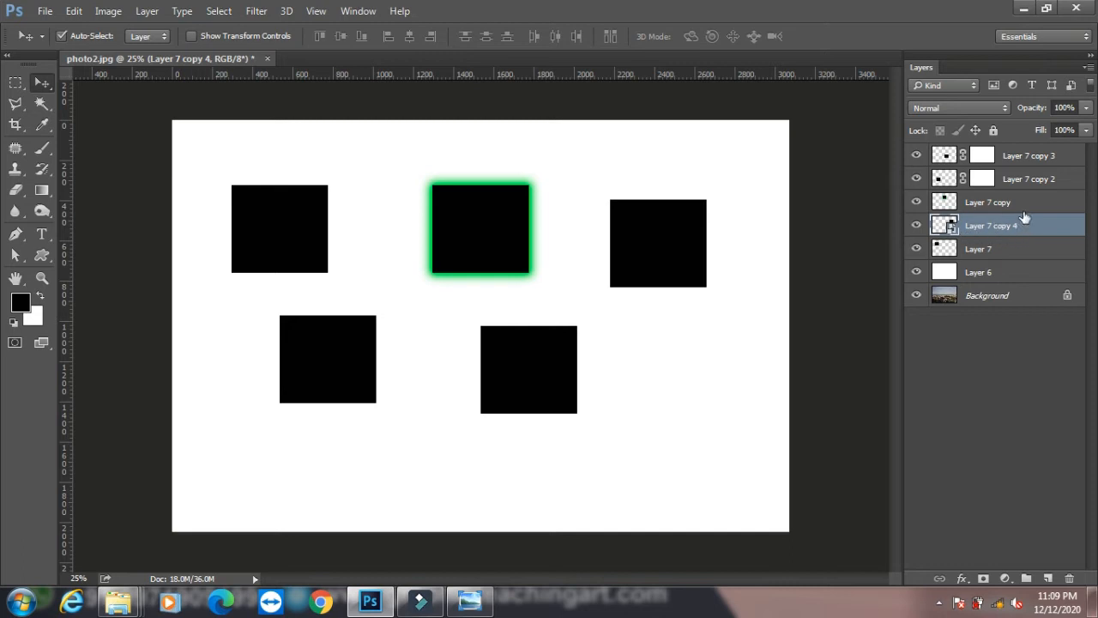
pyautogui.click(502, 217)
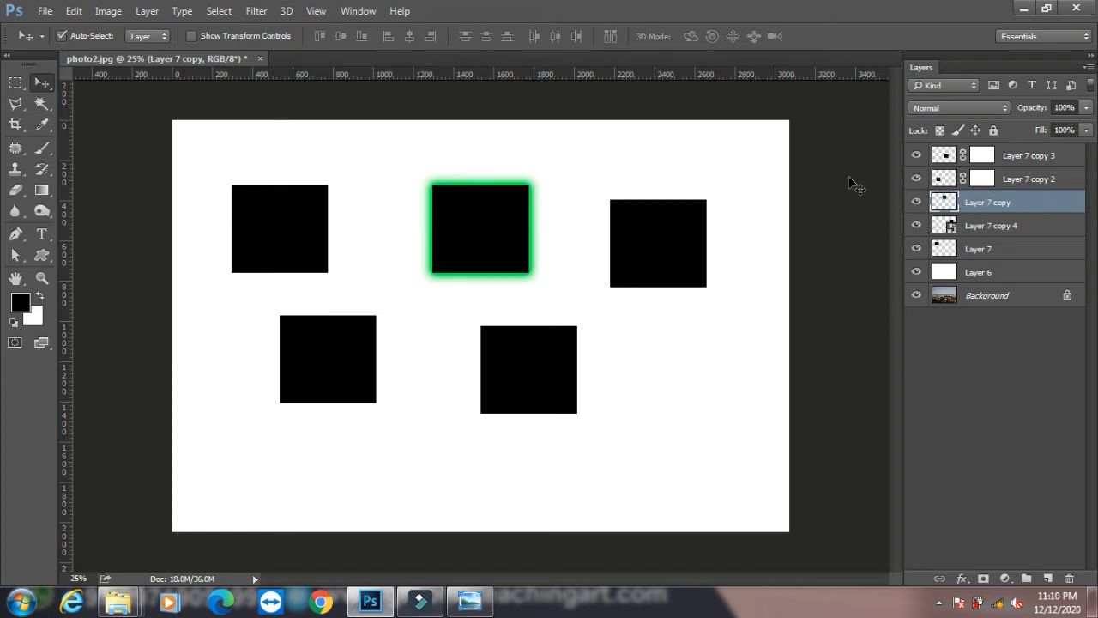
# - Run the Flatten All Masks script on the document
pyautogui.click(44, 12)
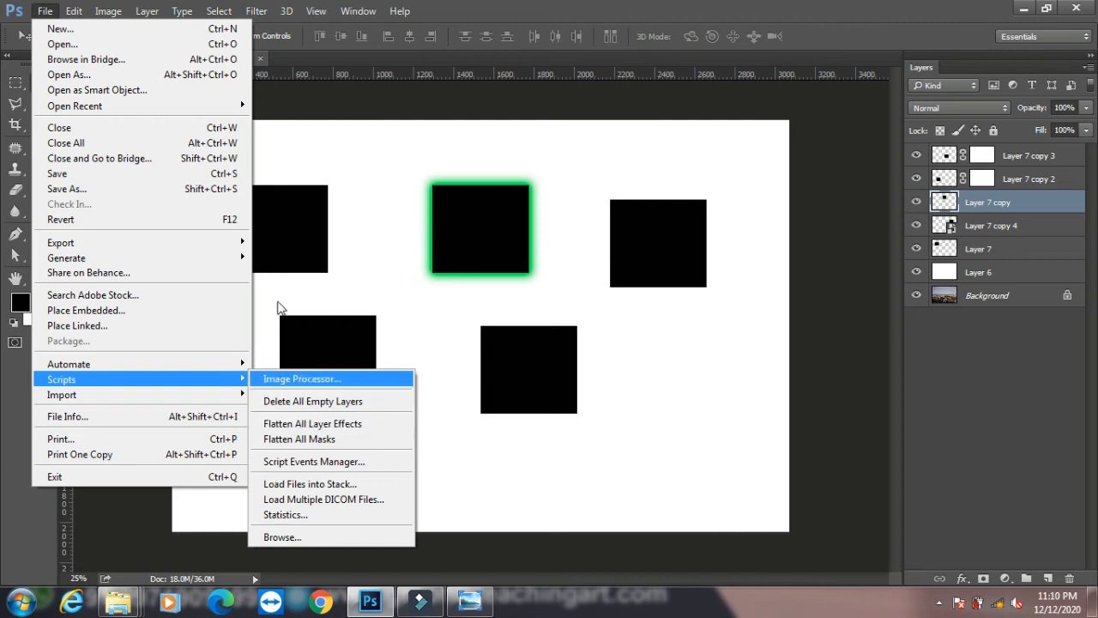
pyautogui.click(146, 10)
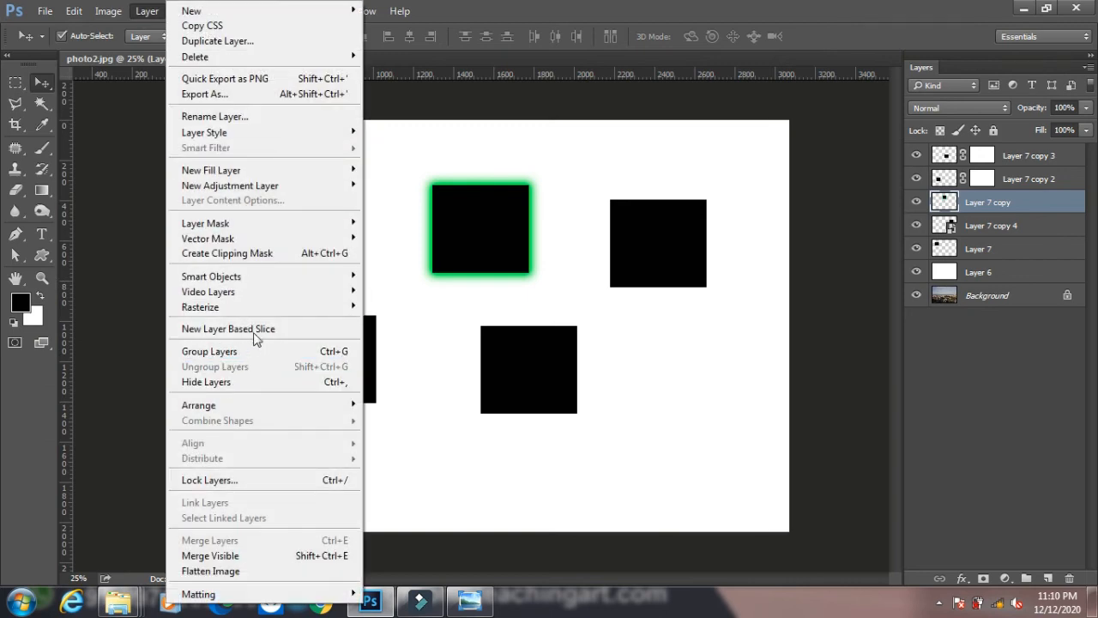
pyautogui.moveTo(275, 308)
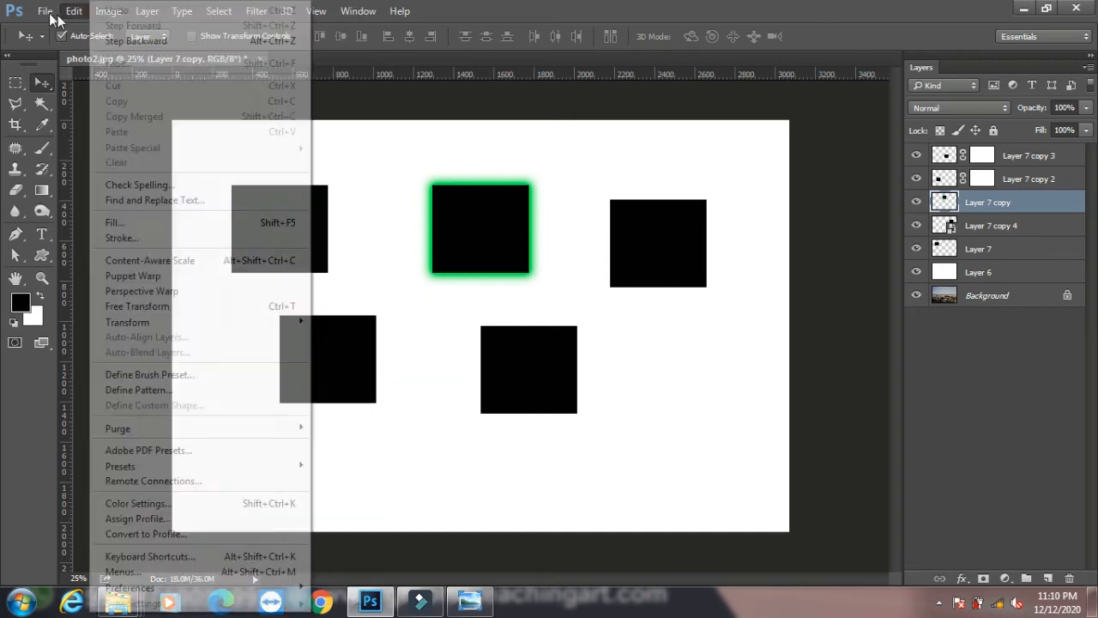
pyautogui.moveTo(44, 10)
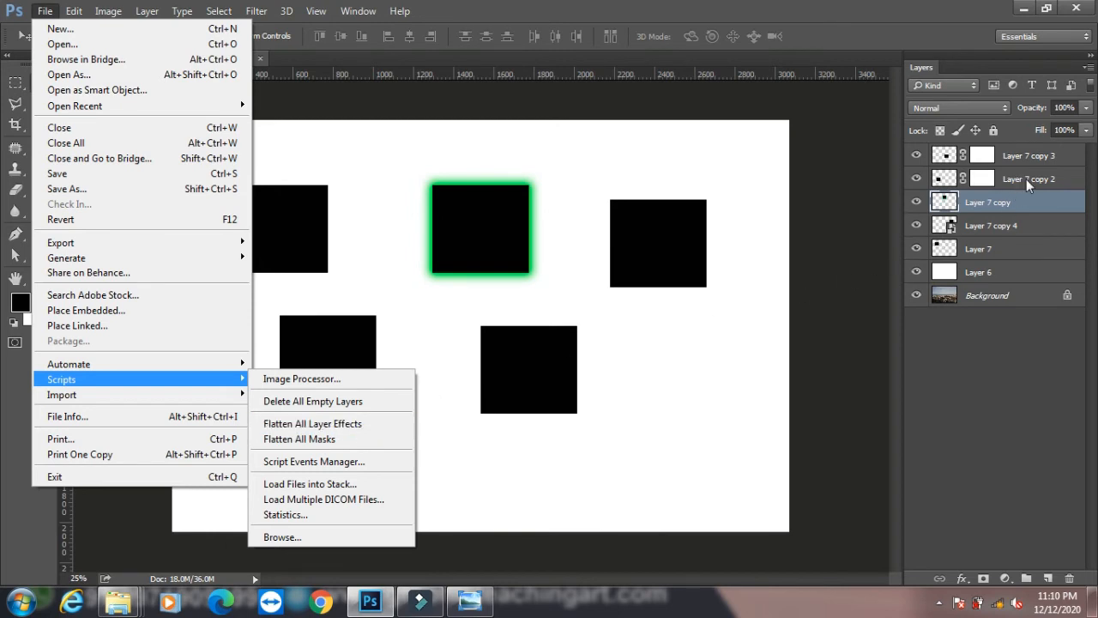
pyautogui.click(314, 443)
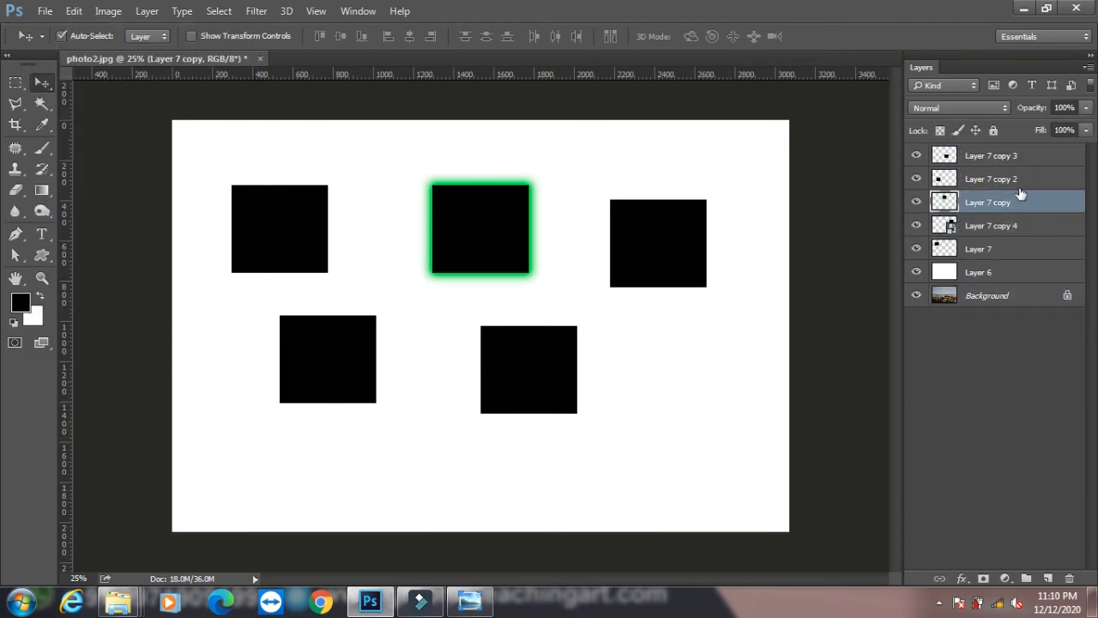
# - Load the five PNG images from the Desktop's mm folder into one document with the Load Files into Stack script
pyautogui.click(45, 11)
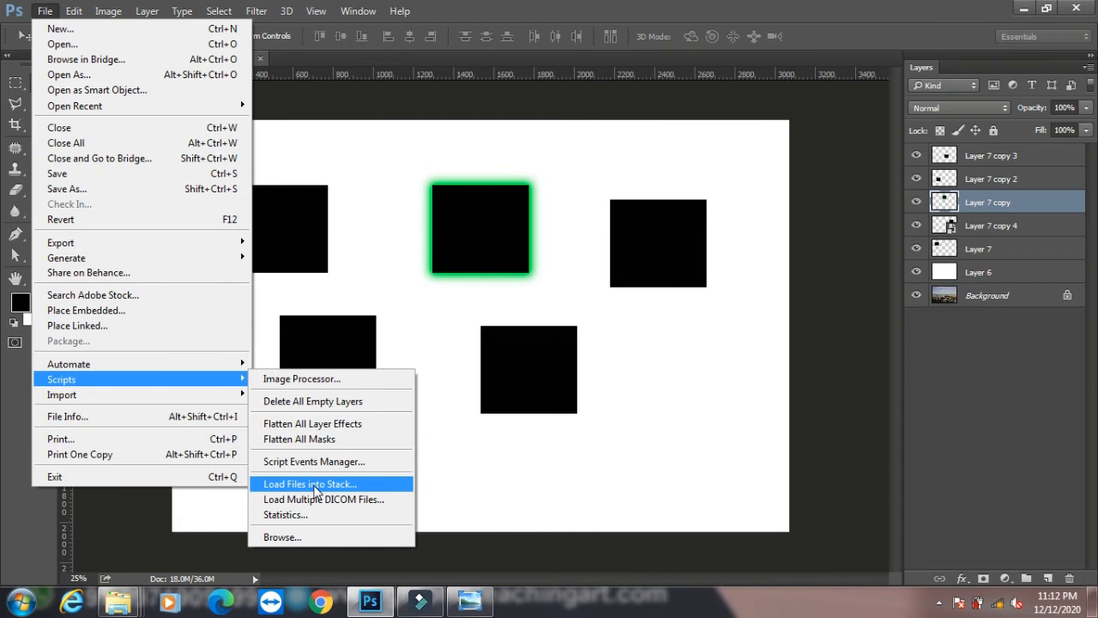
pyautogui.click(317, 486)
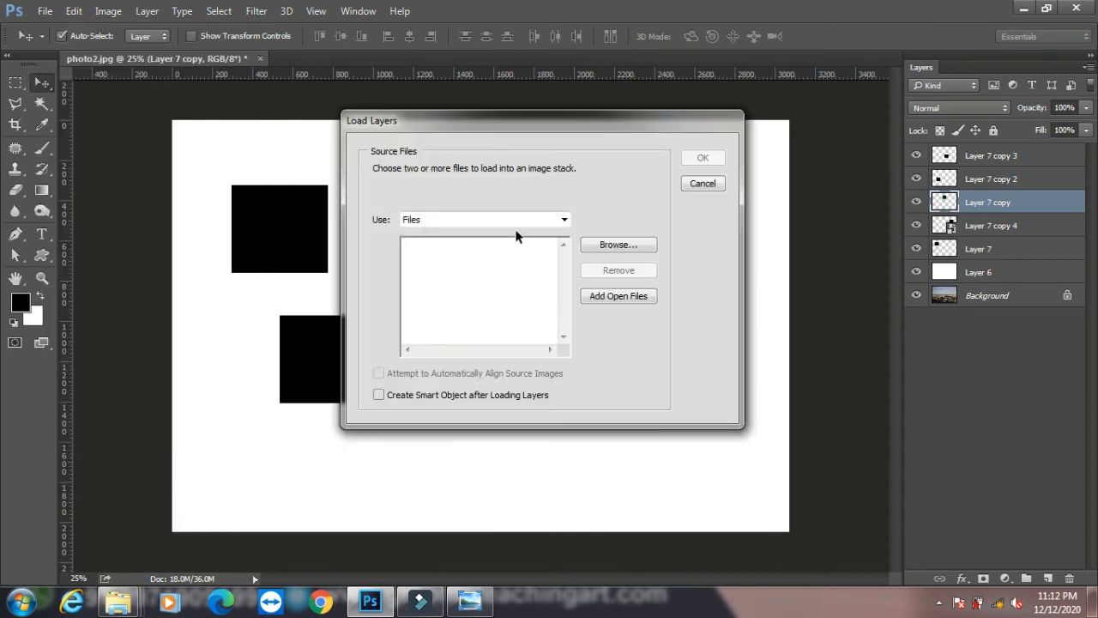
pyautogui.click(630, 249)
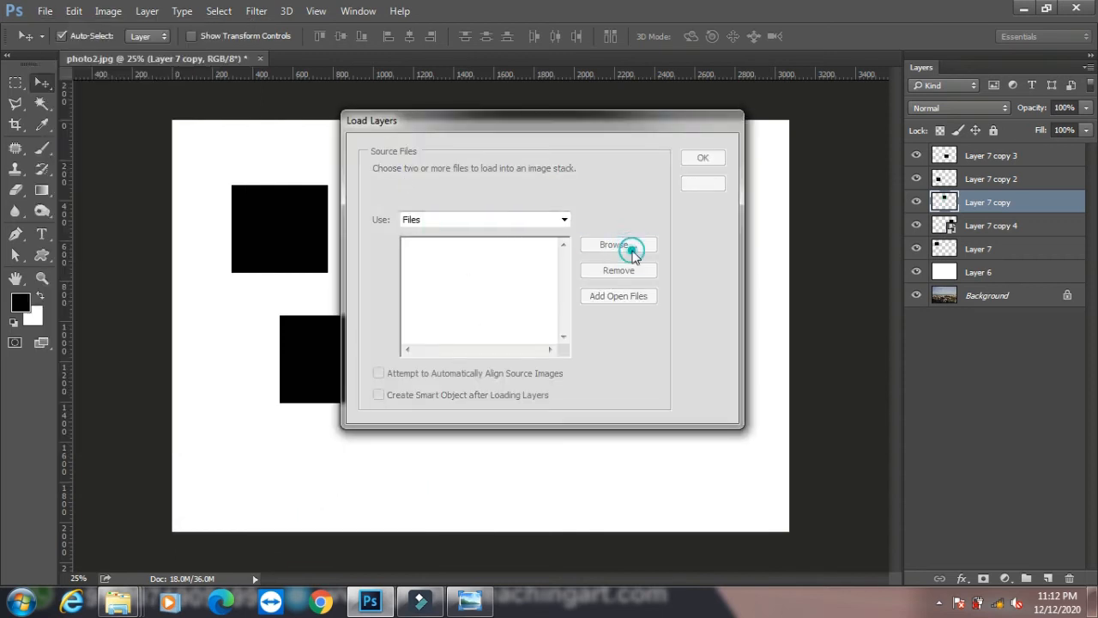
pyautogui.click(411, 244)
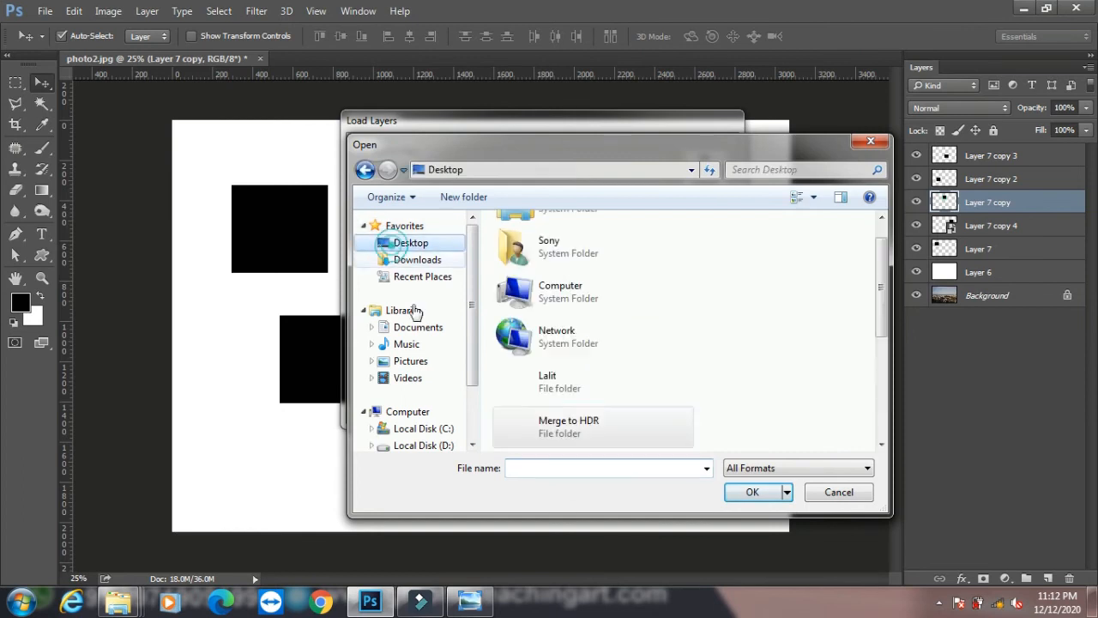
pyautogui.moveTo(884, 293); pyautogui.dragTo(884, 349)
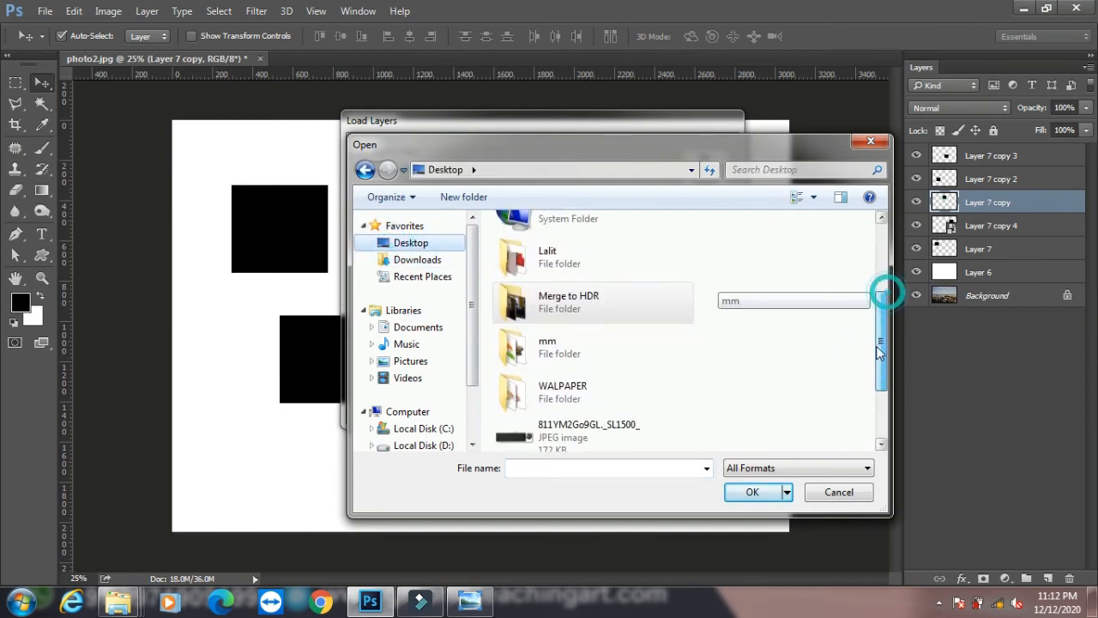
pyautogui.doubleClick(613, 344)
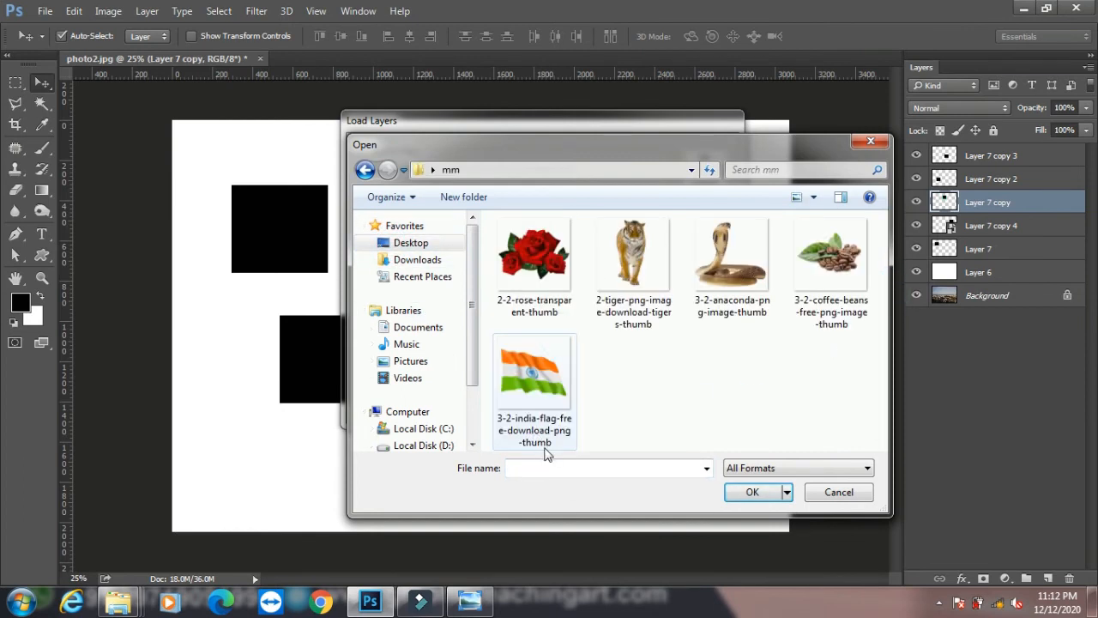
pyautogui.moveTo(878, 261); pyautogui.dragTo(503, 422)
pyautogui.click(746, 491)
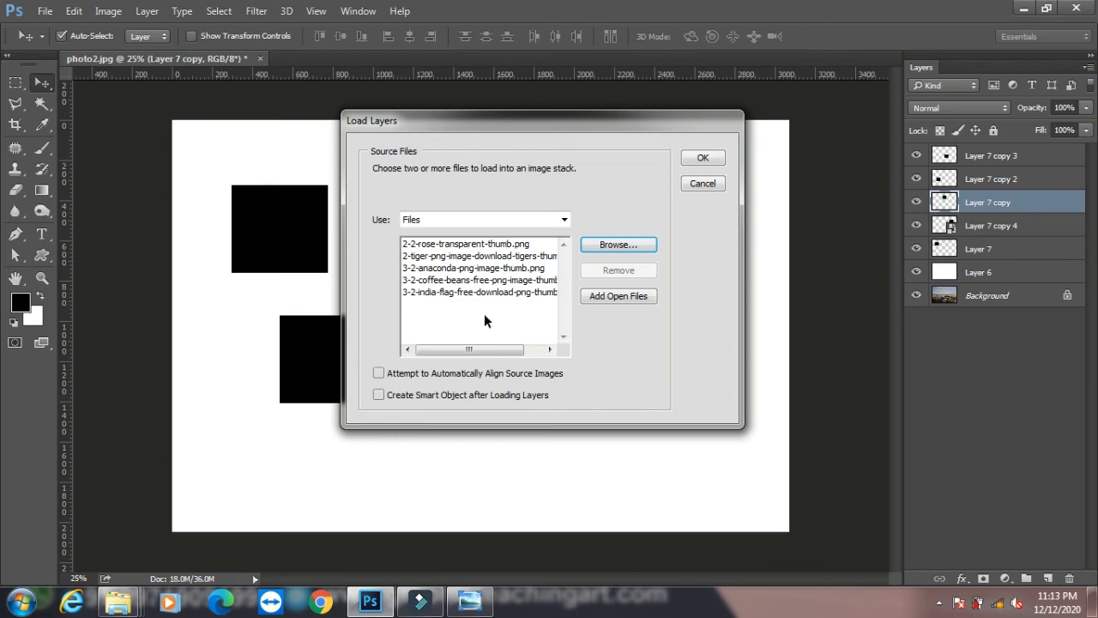
pyautogui.click(707, 158)
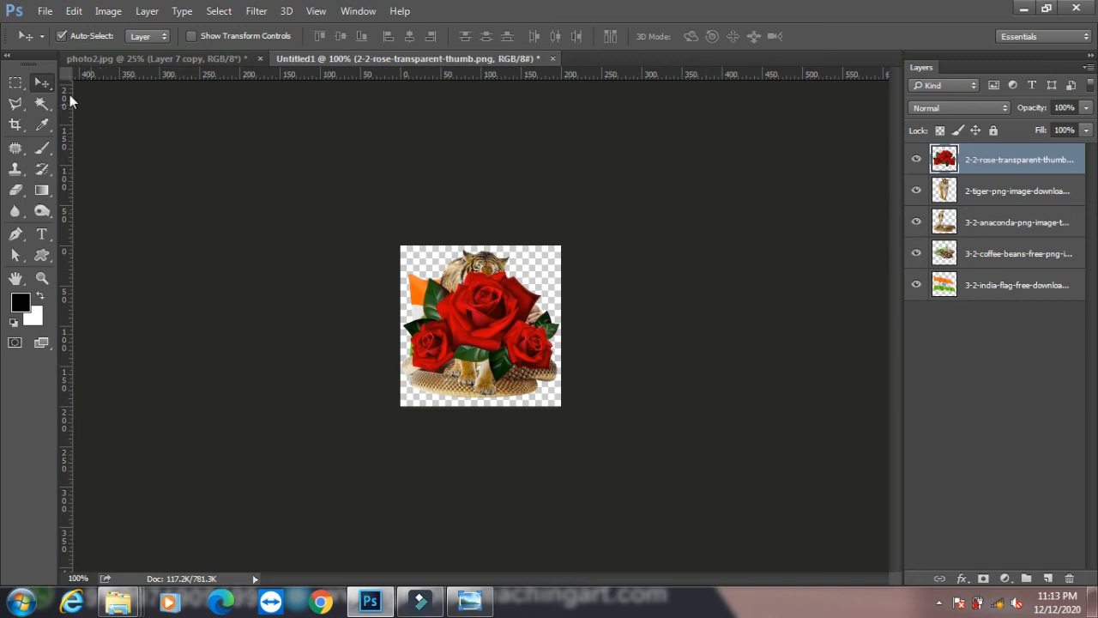
# - Move the stacked images apart, with the rose at the canvas's lower edge and the coffee beans near the upper edge
pyautogui.moveTo(491, 309); pyautogui.dragTo(490, 349)
pyautogui.moveTo(478, 287); pyautogui.dragTo(470, 254)
pyautogui.moveTo(465, 317)
pyautogui.mouseDown()
pyautogui.moveTo(479, 334)
pyautogui.moveTo(476, 301)
pyautogui.mouseUp()
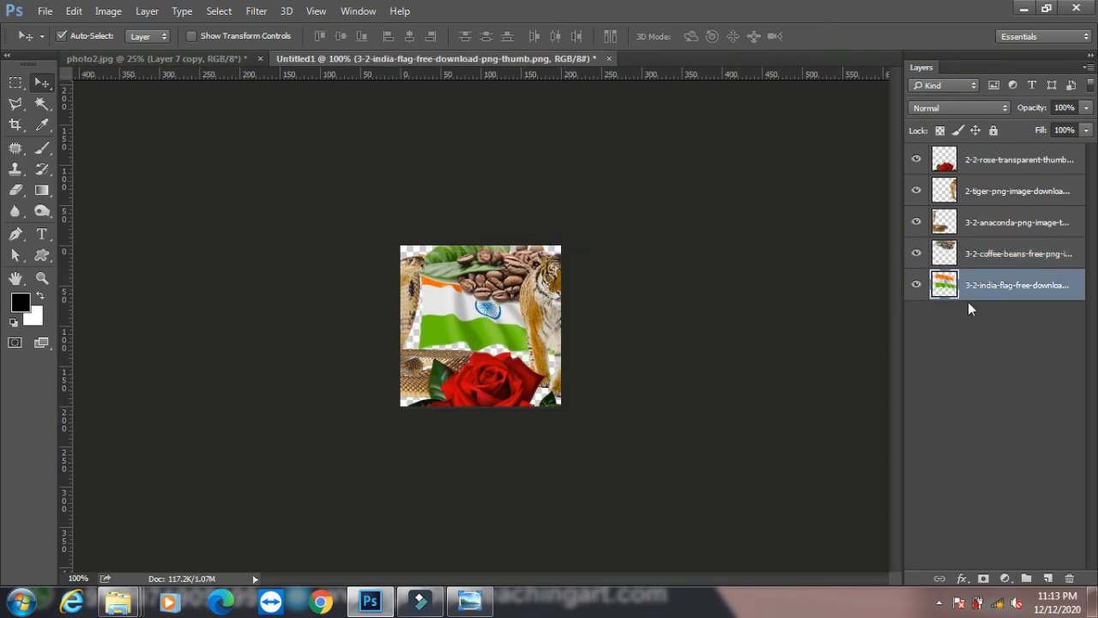
# - Run the Statistics script in Mean stack mode on the images of the Desktop's mm folder, using Folder as the source
pyautogui.click(43, 11)
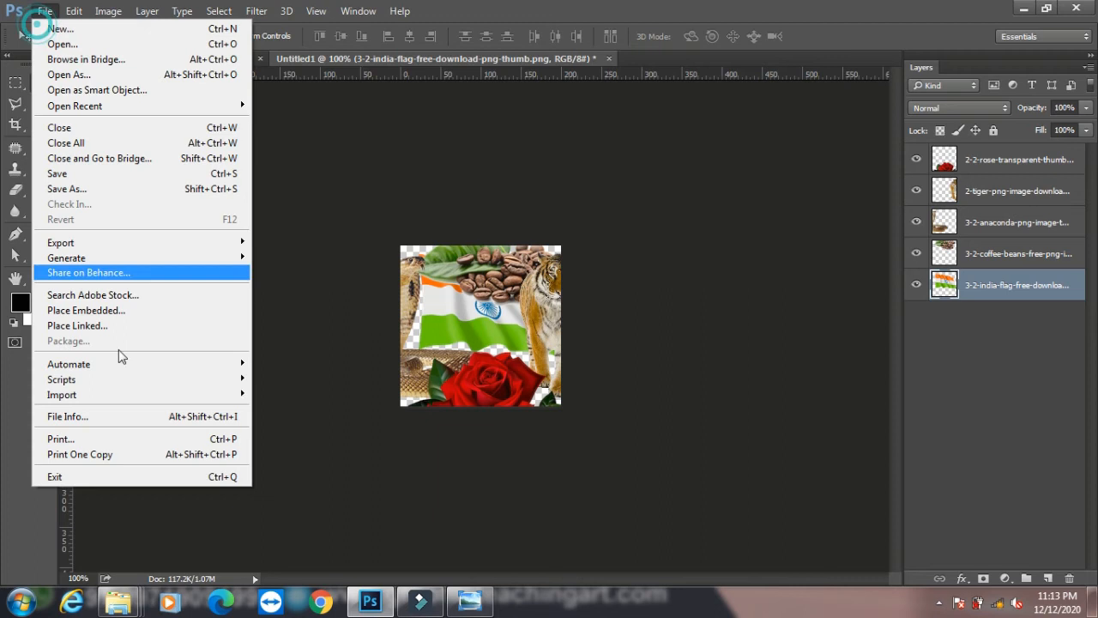
pyautogui.moveTo(172, 379)
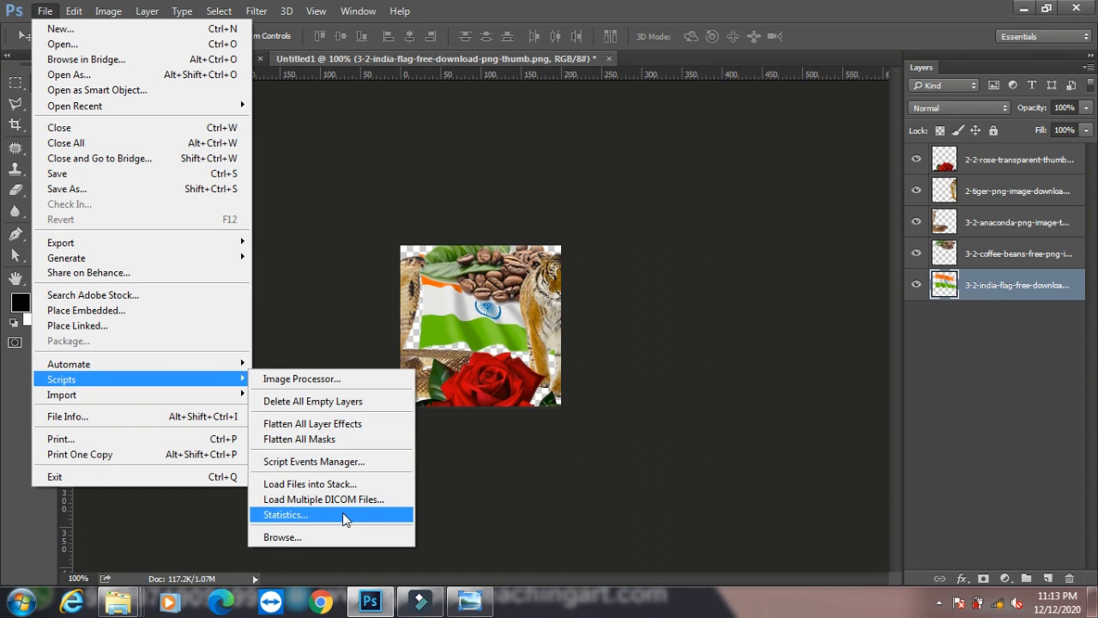
pyautogui.click(344, 515)
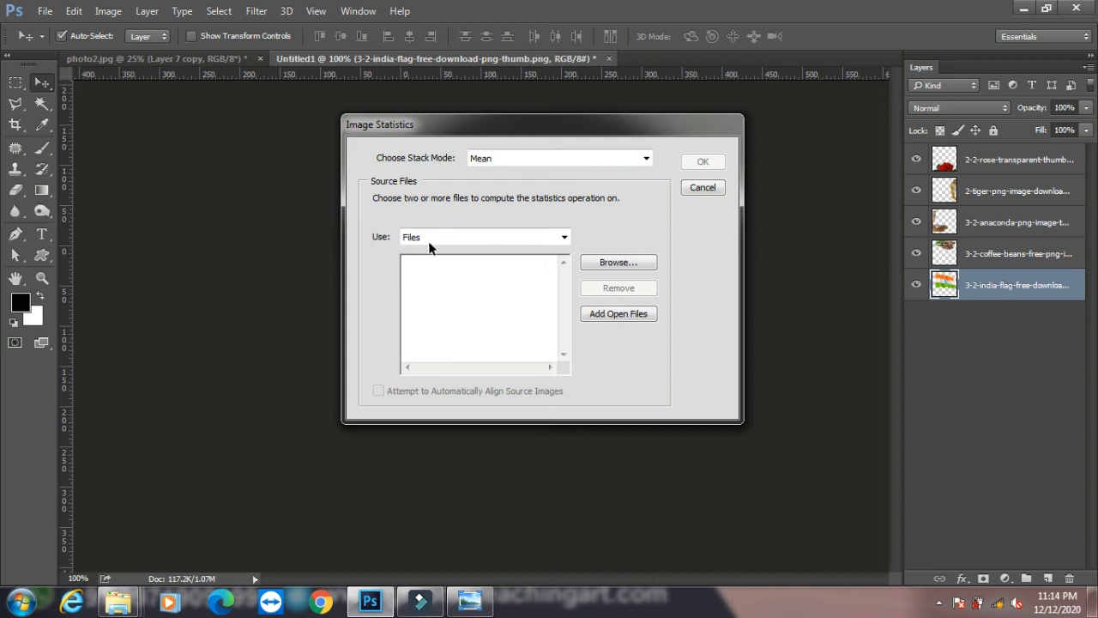
pyautogui.click(494, 236)
pyautogui.click(454, 265)
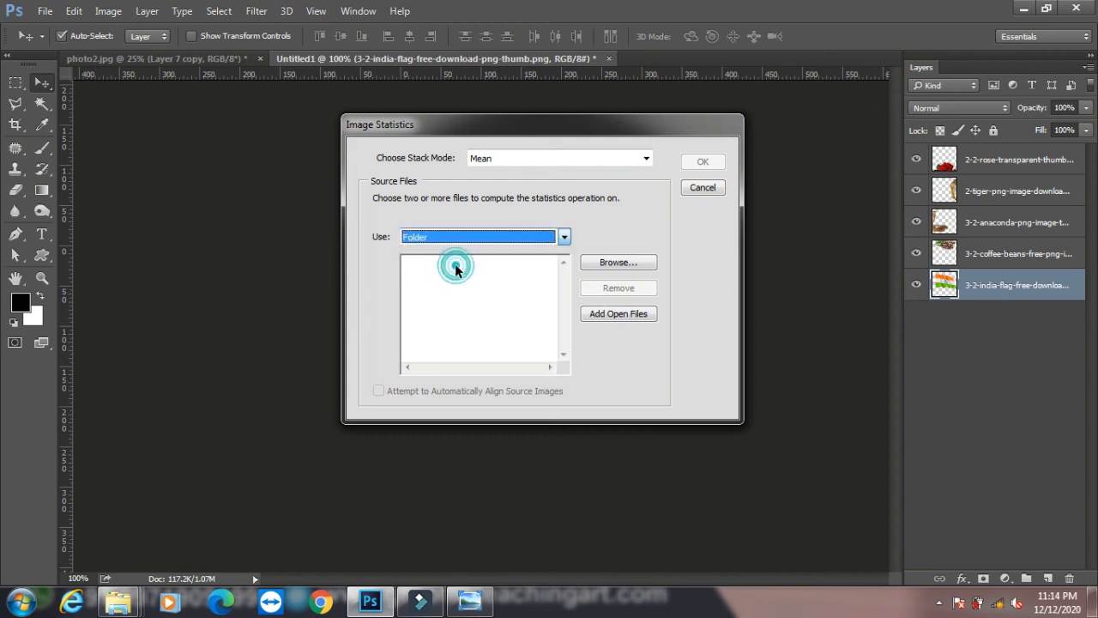
pyautogui.click(612, 265)
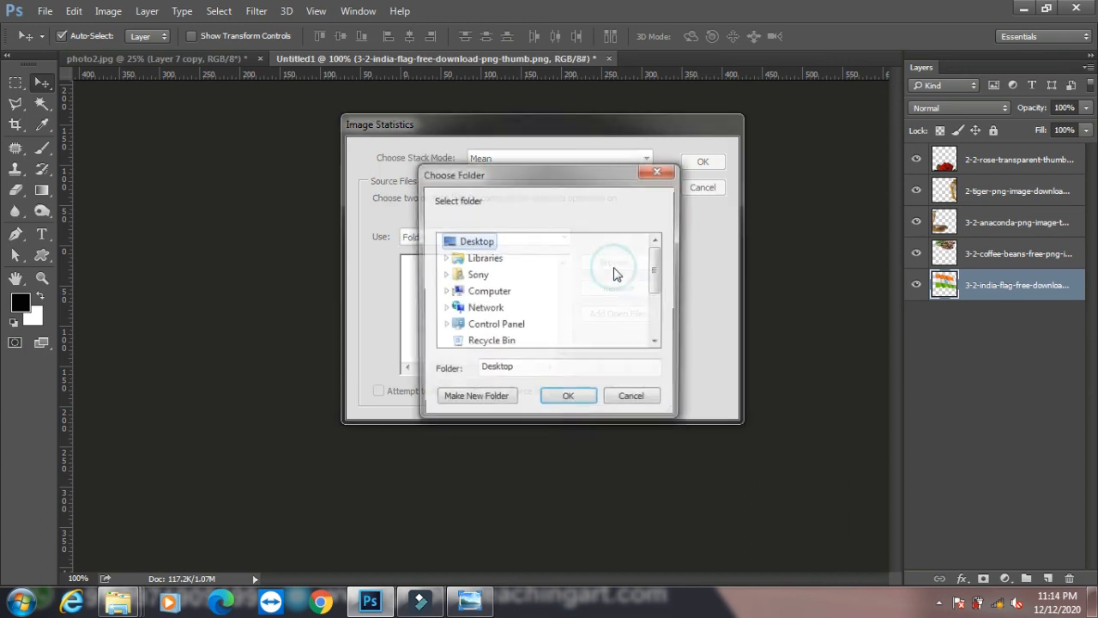
pyautogui.moveTo(656, 274); pyautogui.dragTo(653, 306)
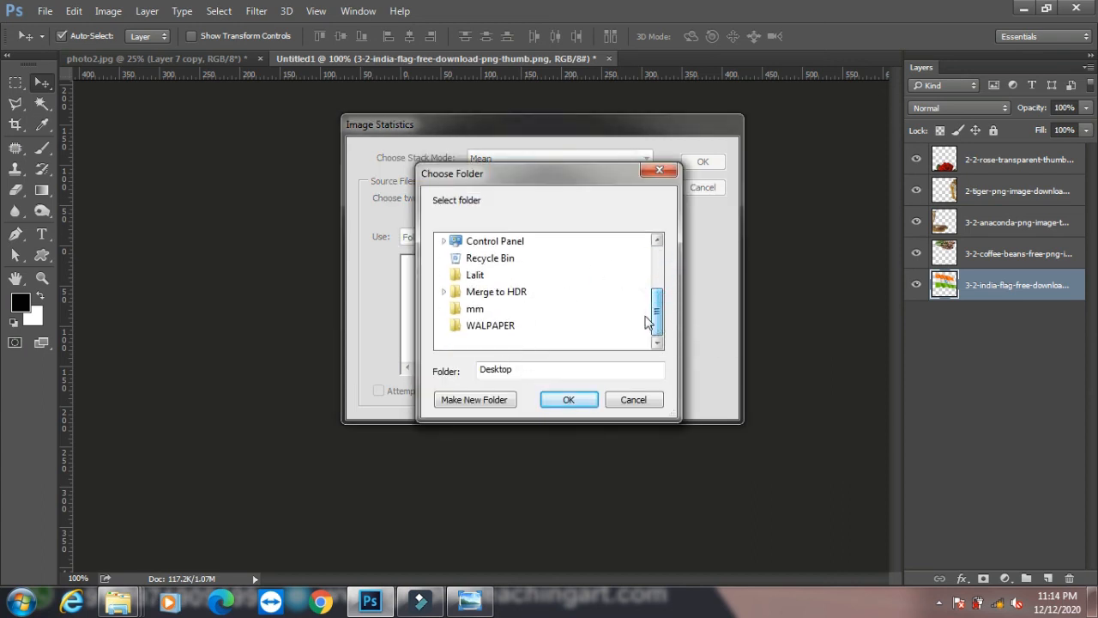
pyautogui.click(475, 309)
pyautogui.click(573, 403)
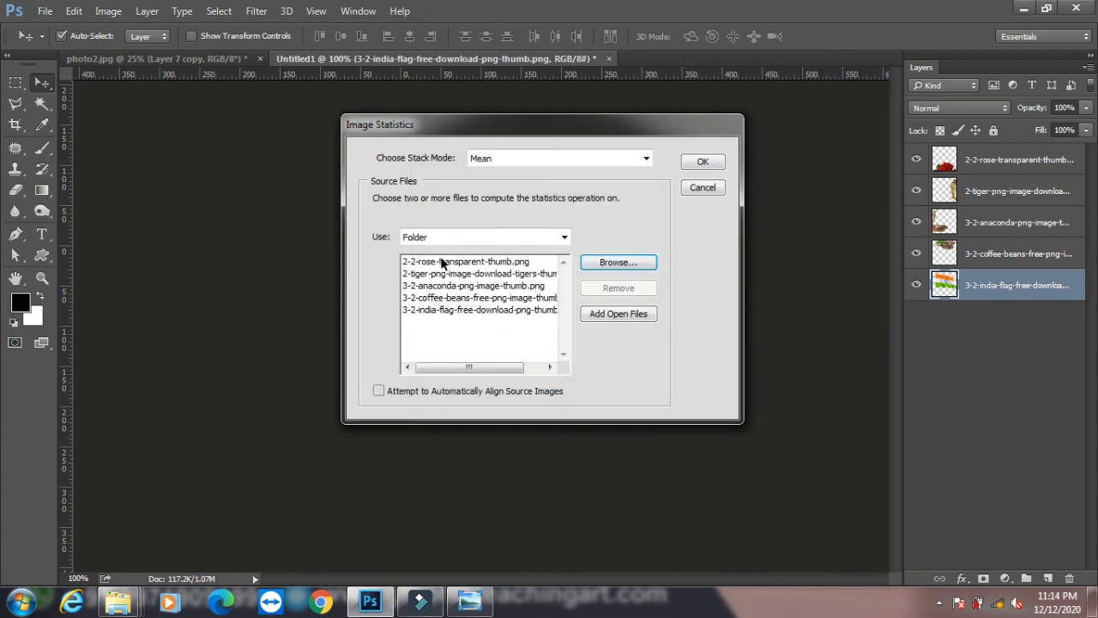
pyautogui.click(709, 168)
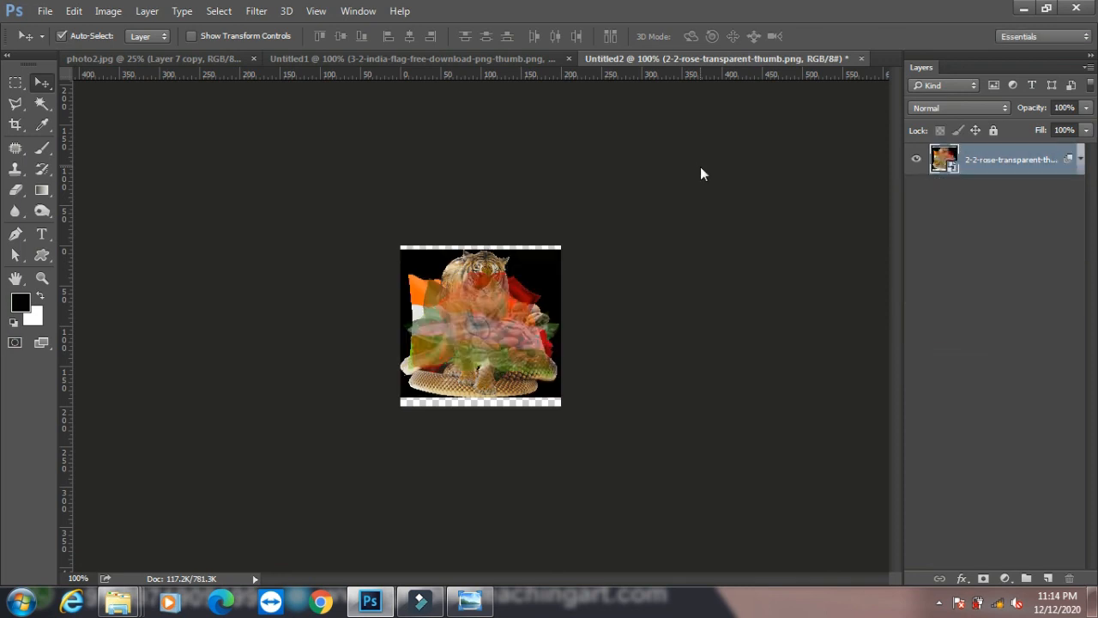
# - Open the smart object's contents and spread the images: rose upper-right, tiger lower-right, coffee beans upper-left, cobra along the left edge, flag near the centre
pyautogui.moveTo(488, 303)
pyautogui.mouseDown()
pyautogui.moveTo(463, 274)
pyautogui.moveTo(558, 333)
pyautogui.moveTo(470, 273)
pyautogui.moveTo(508, 295)
pyautogui.moveTo(494, 288)
pyautogui.moveTo(487, 305)
pyautogui.mouseUp()
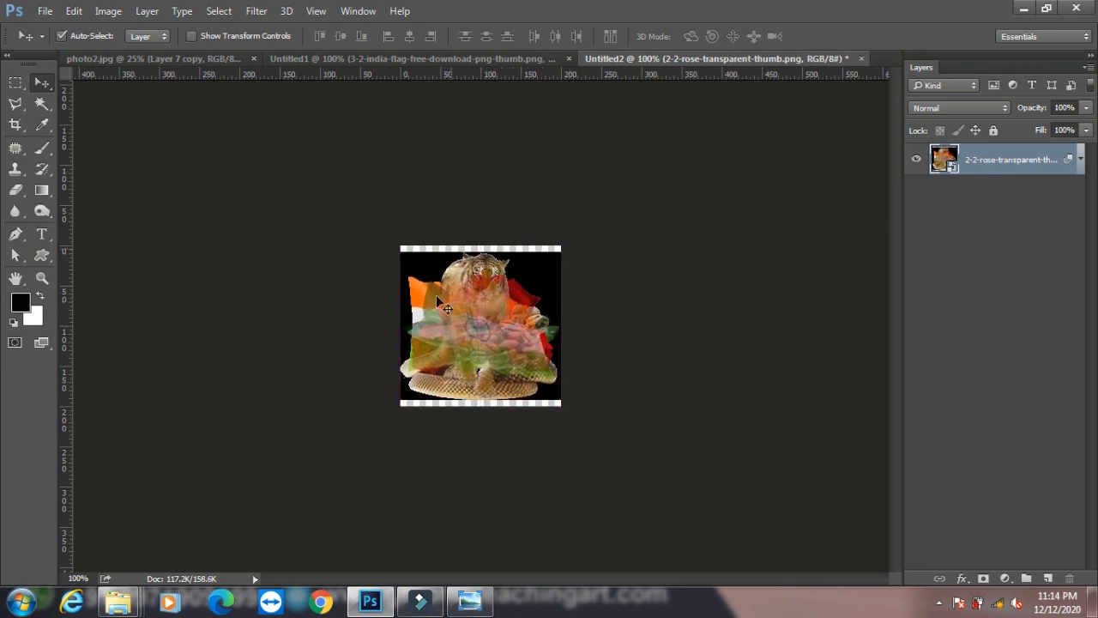
pyautogui.doubleClick(945, 159)
pyautogui.moveTo(493, 322); pyautogui.dragTo(572, 228)
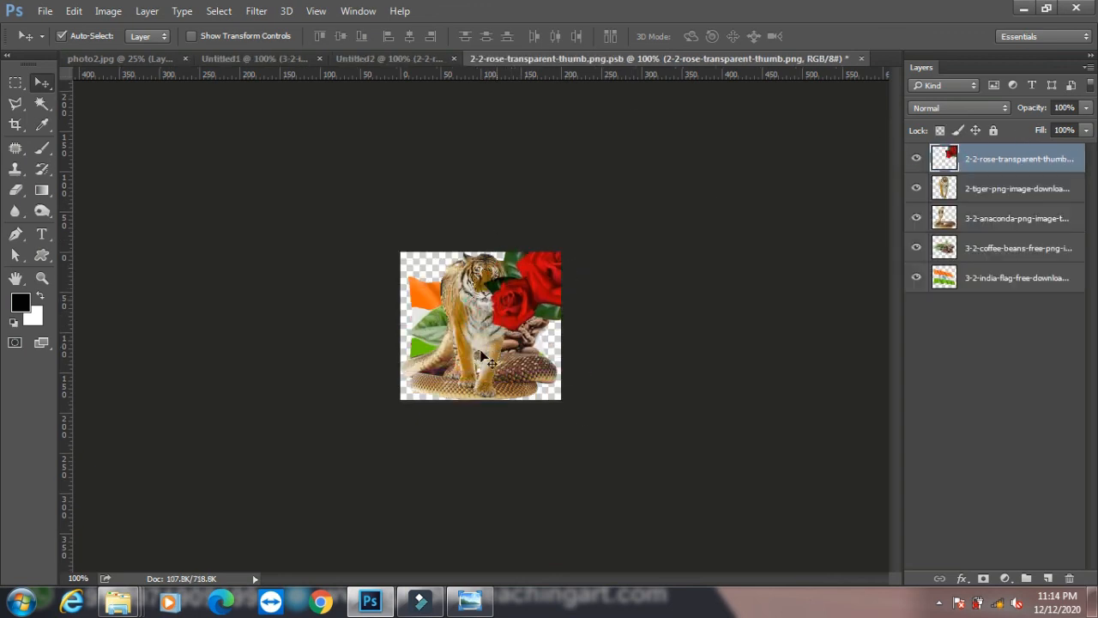
pyautogui.moveTo(482, 306); pyautogui.dragTo(530, 388)
pyautogui.moveTo(455, 332); pyautogui.dragTo(413, 267)
pyautogui.moveTo(454, 311); pyautogui.dragTo(466, 323)
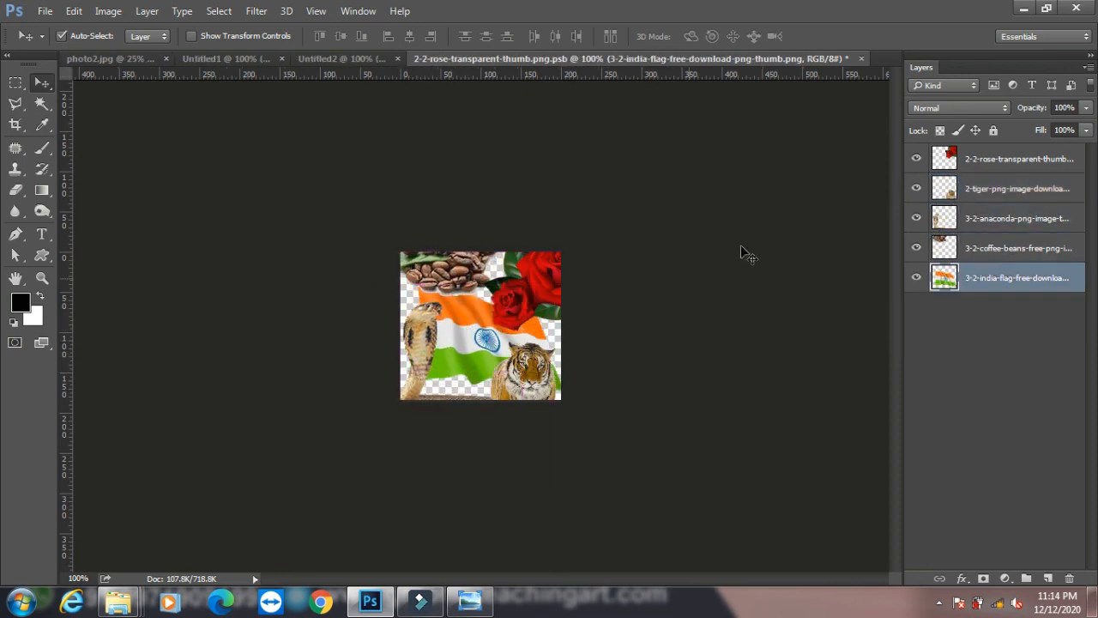
# - Save the edited smart object contents and return to the Untitled2 document
pyautogui.hotkey('ctrl', 's')
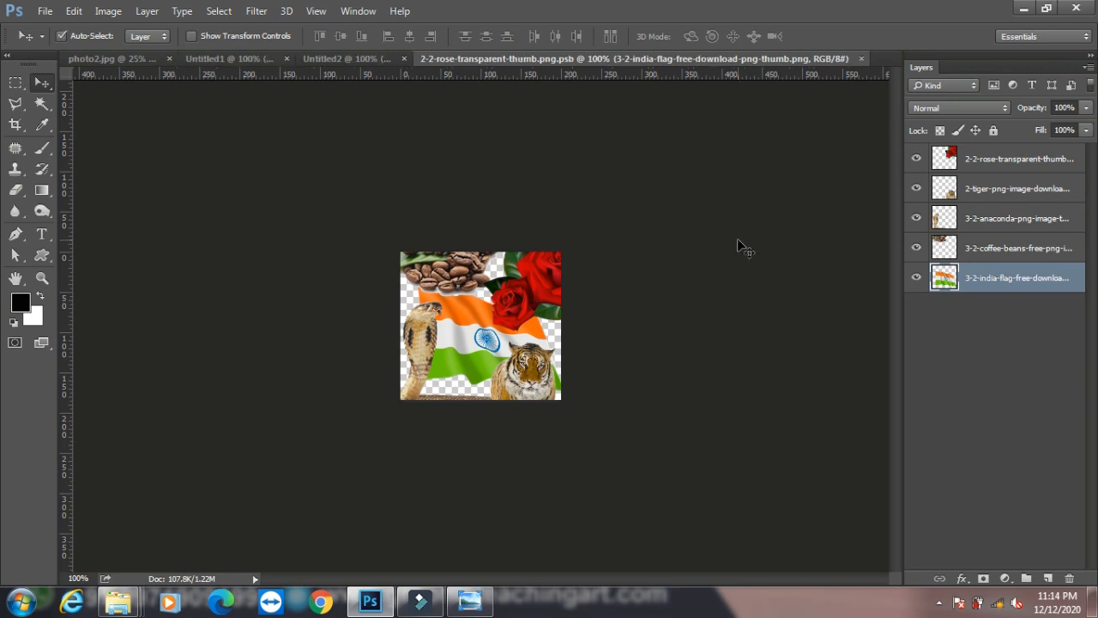
pyautogui.click(45, 12)
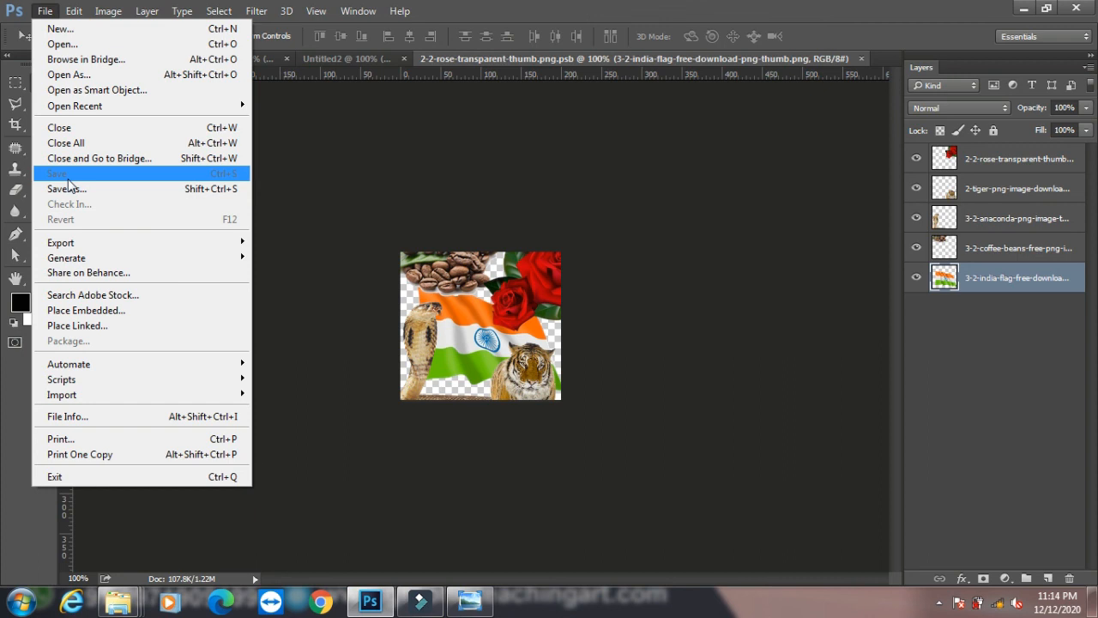
pyautogui.click(512, 137)
pyautogui.click(355, 64)
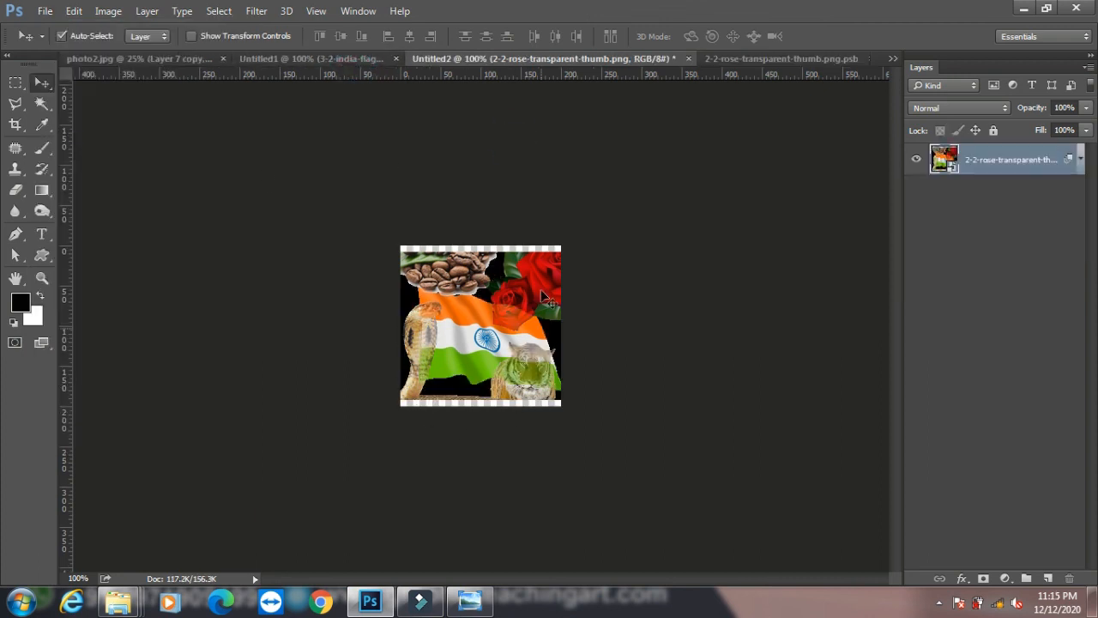
pyautogui.click(45, 10)
pyautogui.moveTo(152, 379)
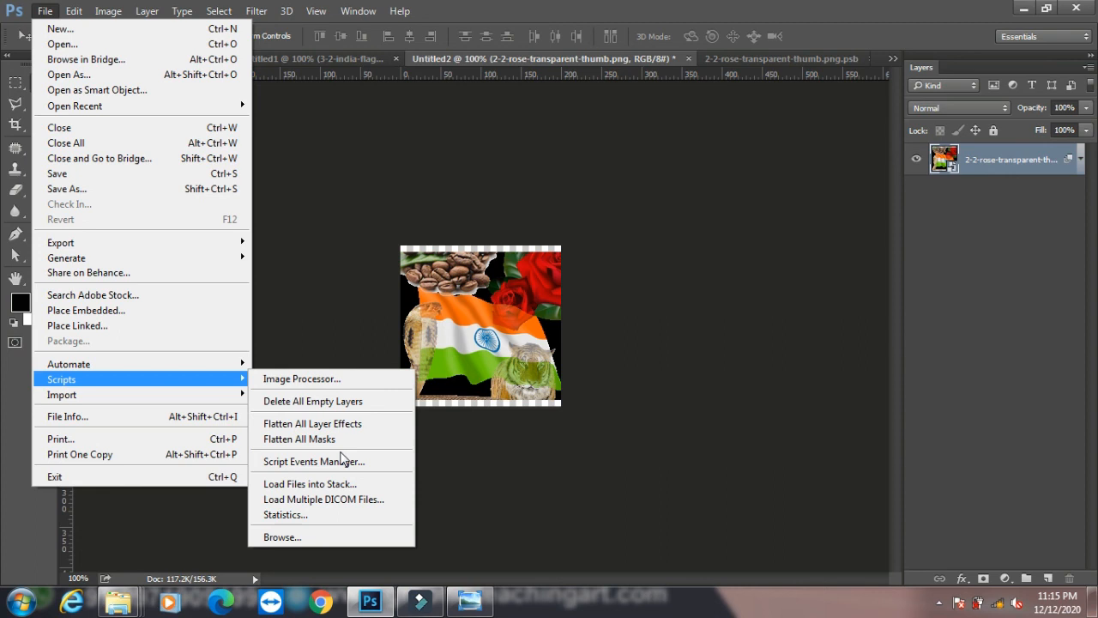
pyautogui.click(781, 142)
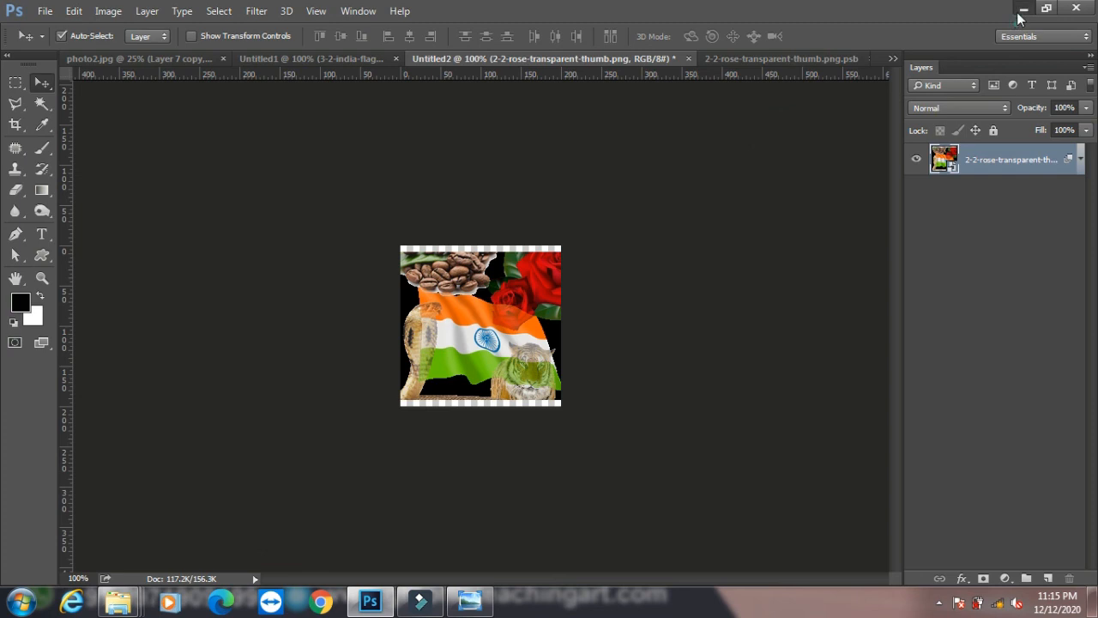
# - Minimize the Photoshop window to show the desktop
pyautogui.click(1021, 9)
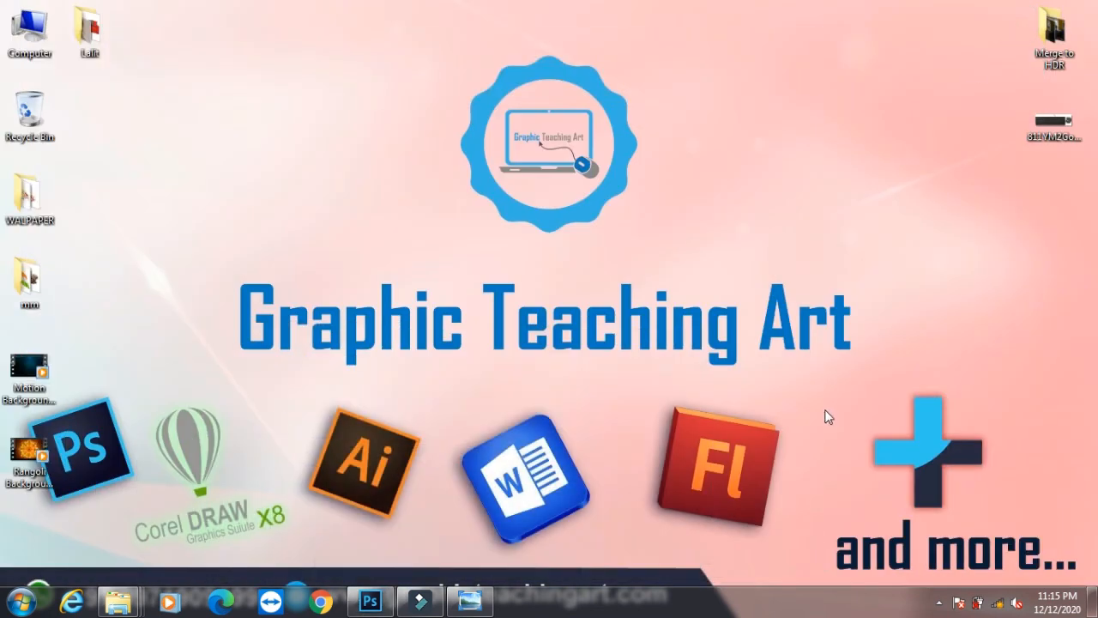